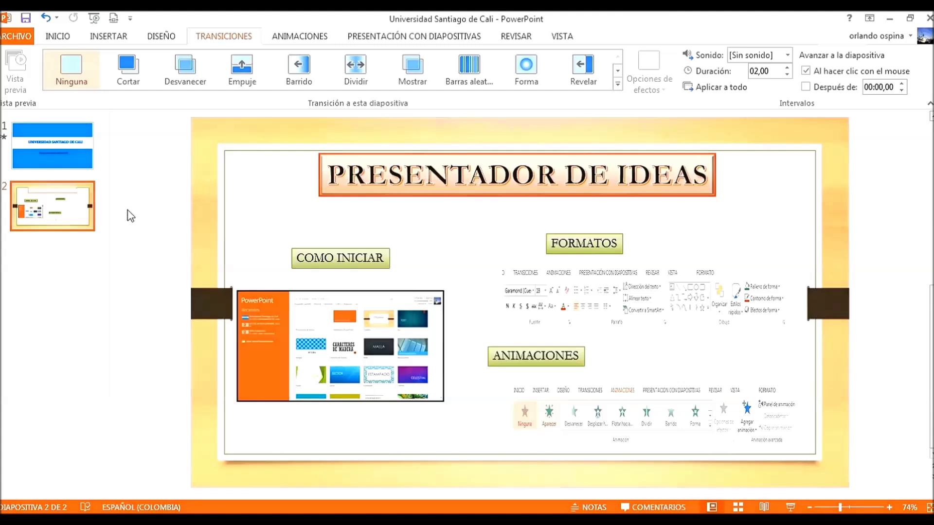
Add a blank third slide from Insertar > Nueva diapositiva
left_click(108, 36)
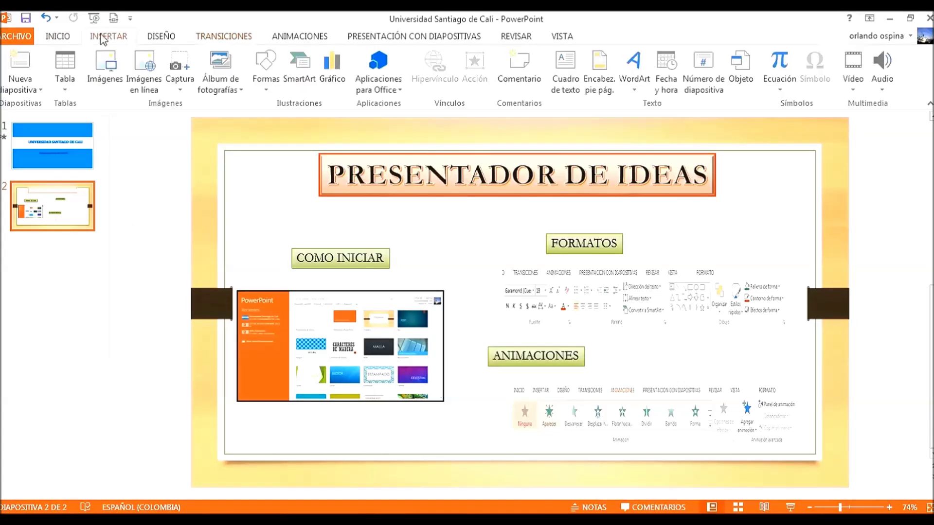
left_click(36, 91)
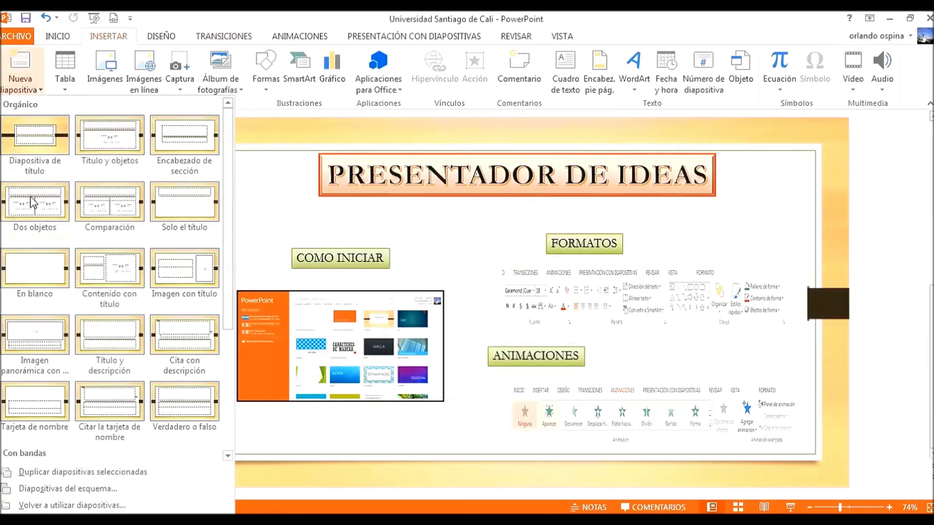
left_click(29, 259)
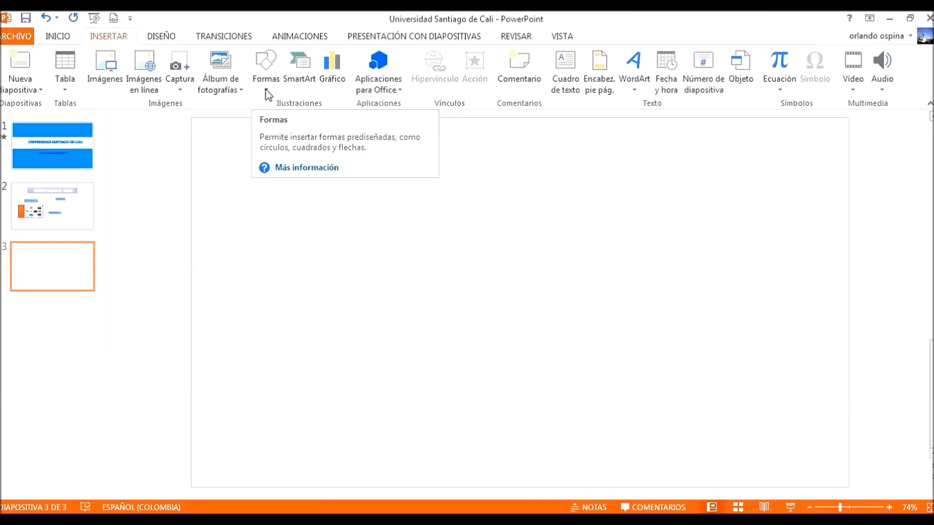
left_click(267, 95)
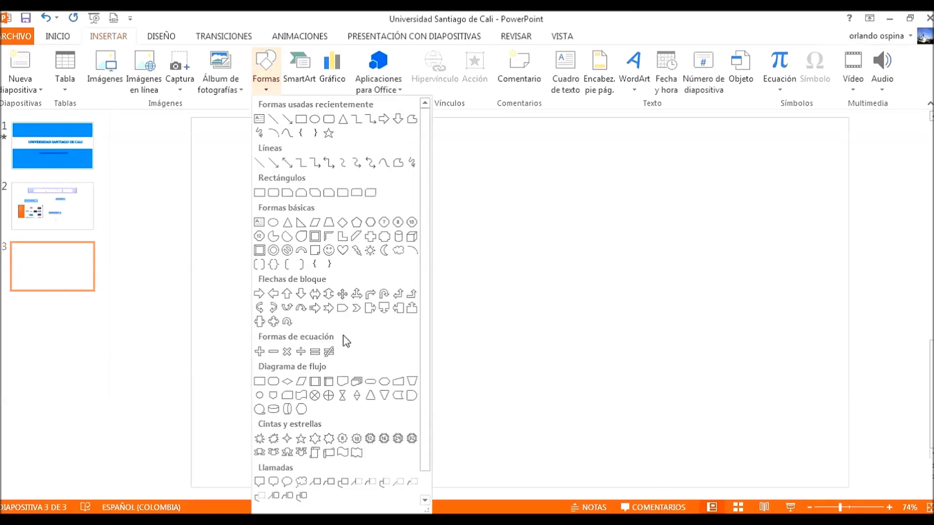
Draw a scroll banner reading OBJETOS, widen it, and apply a bold orange-outline WordArt style
left_click(329, 454)
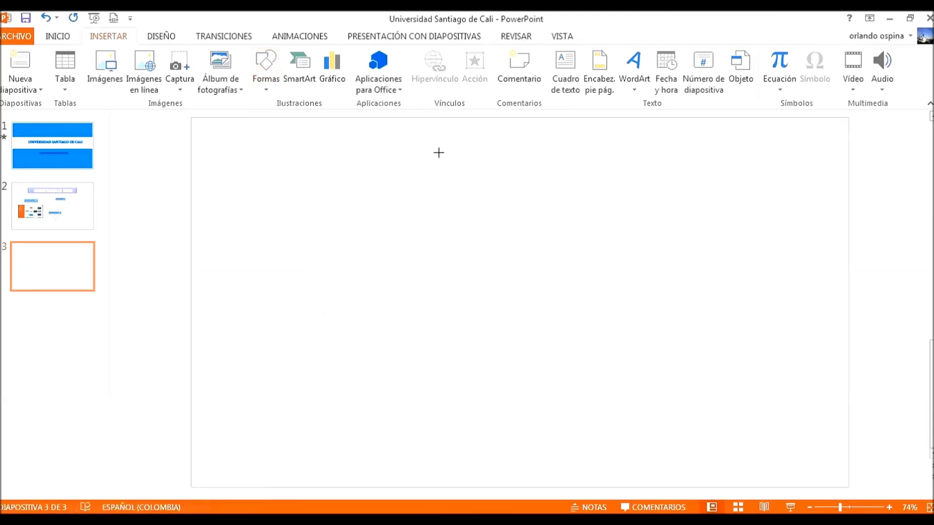
left_click_drag(438, 152, 501, 208)
type("ob")
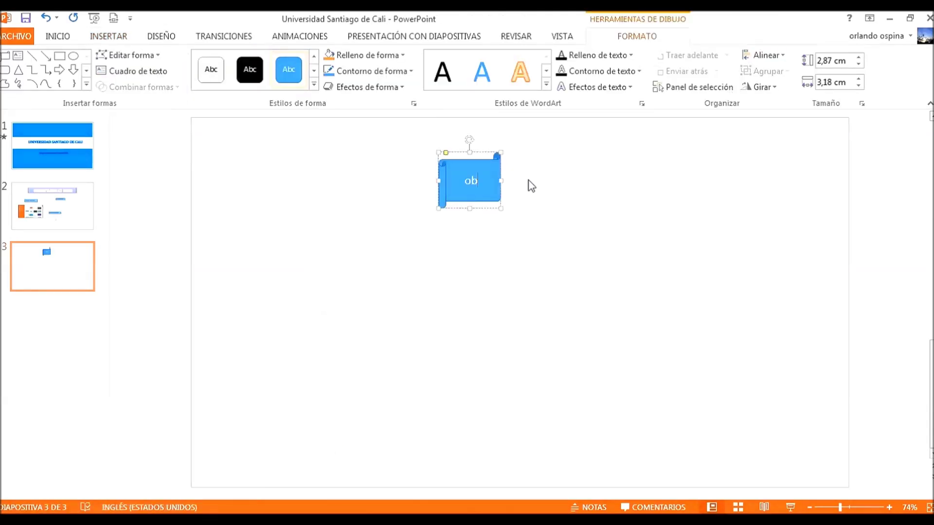
key("BackSpace")
key("BackSpace")
type("OBJETOS")
left_click_drag(501, 180, 596, 181)
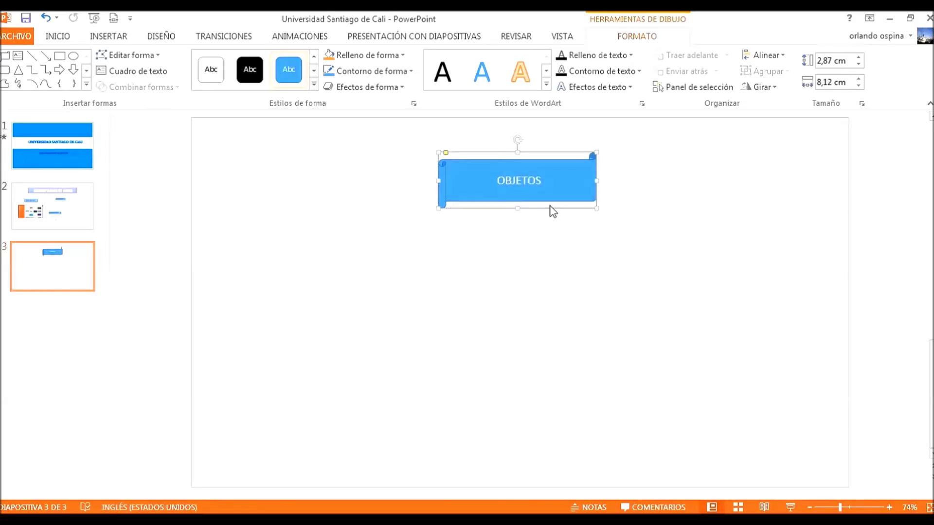
left_click(518, 75)
left_click(235, 481)
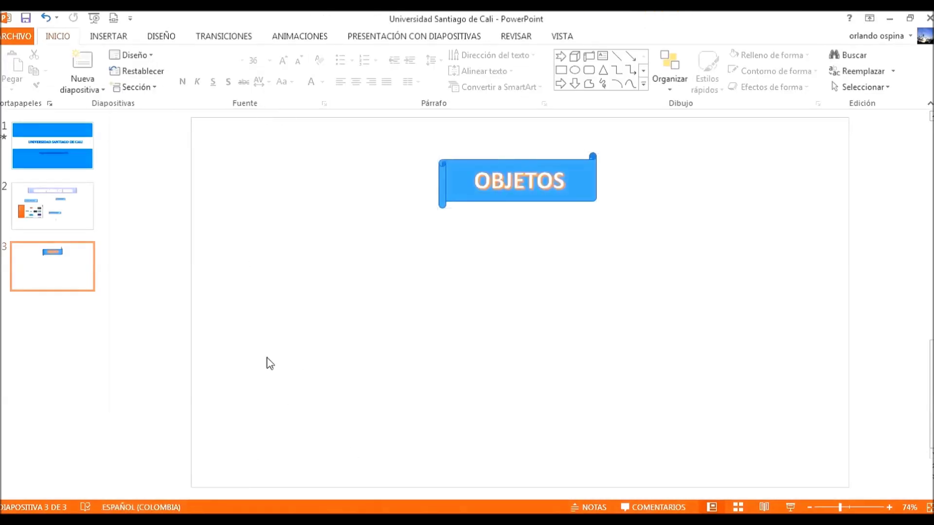
Draw a blue 3D cube below the banner and reshape it into a long slanted block
left_click(111, 39)
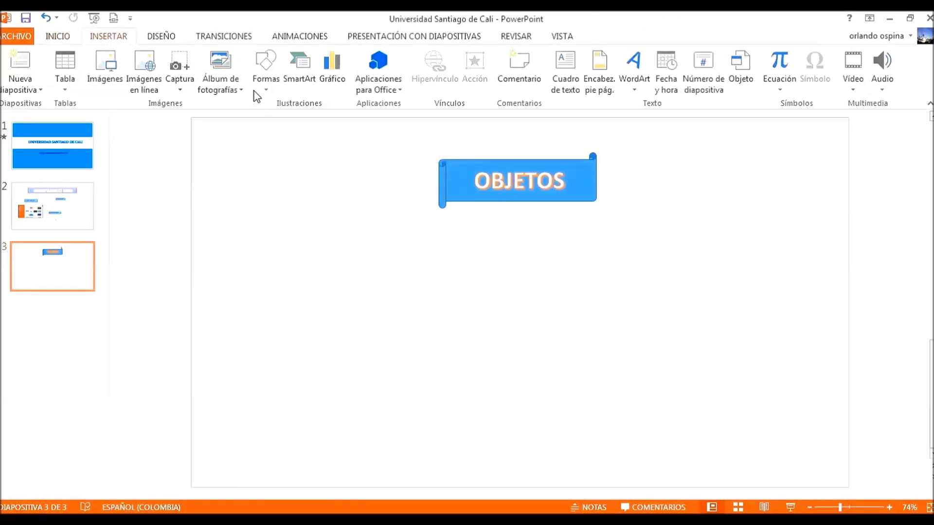
left_click(266, 78)
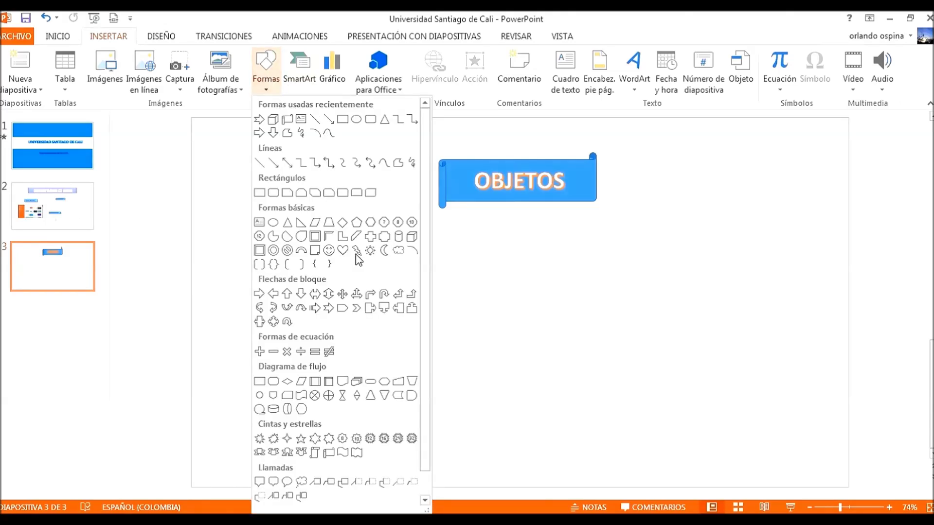
left_click(410, 236)
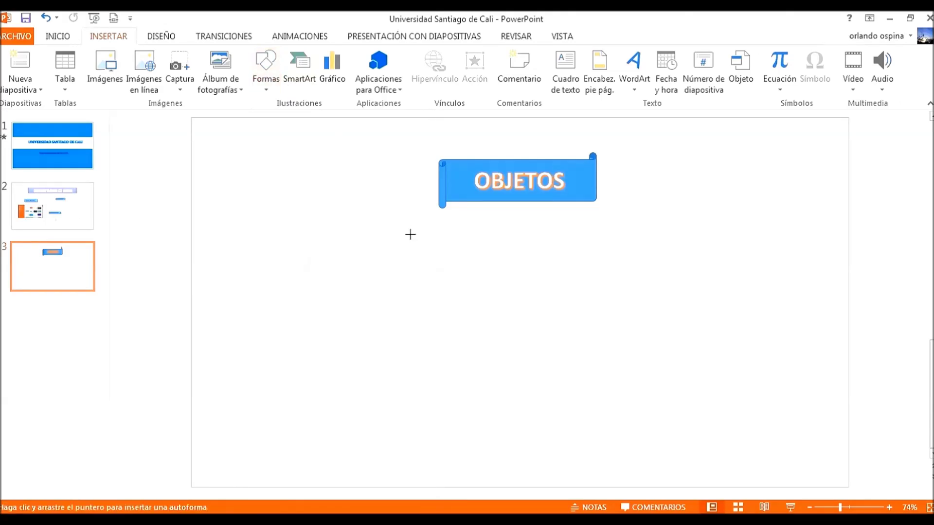
left_click_drag(387, 266, 530, 336)
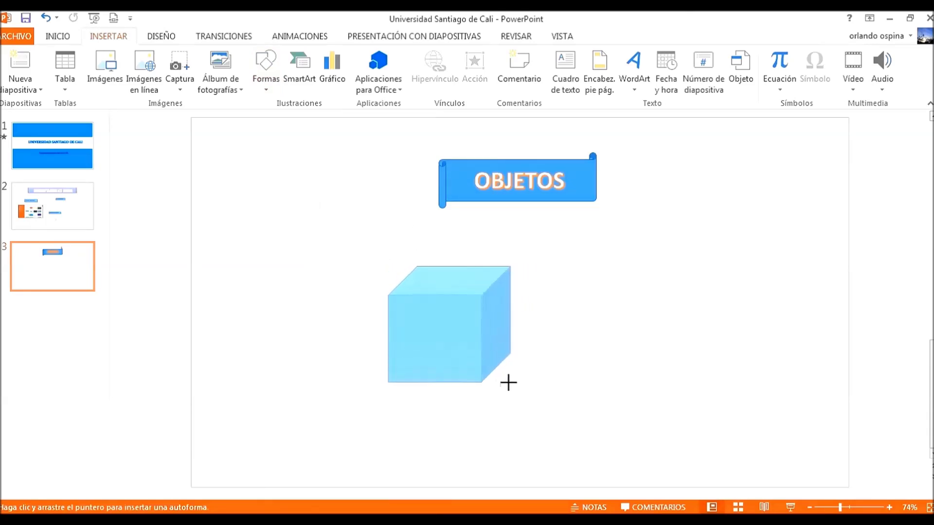
left_click_drag(531, 336, 545, 385)
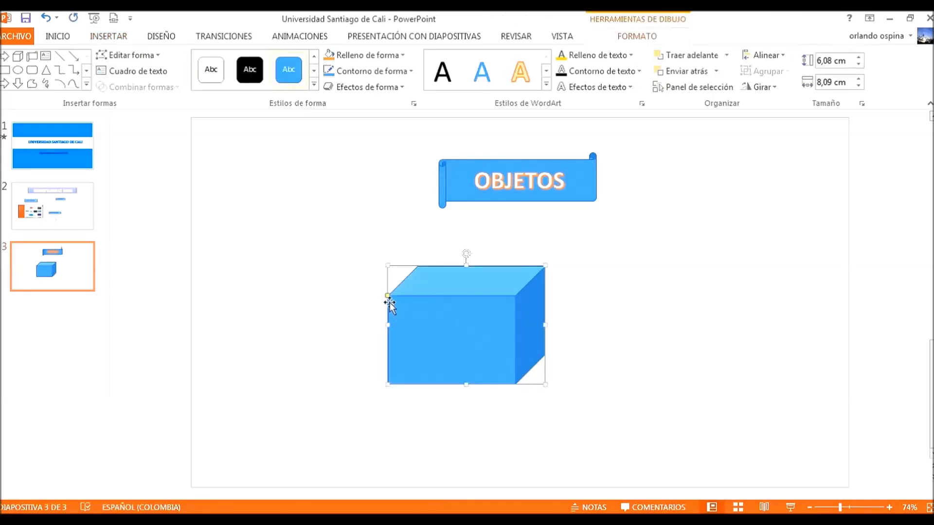
left_click_drag(388, 296, 397, 342)
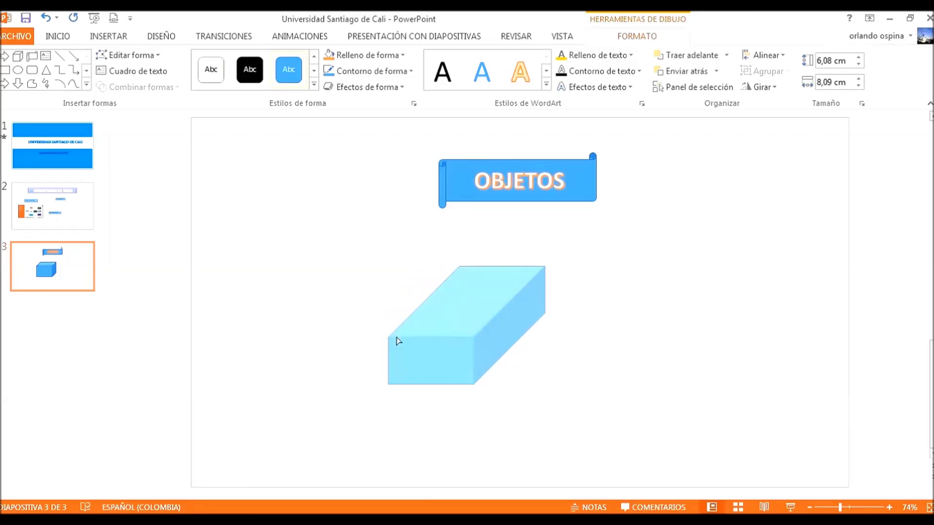
left_click_drag(397, 342, 396, 338)
left_click(588, 312)
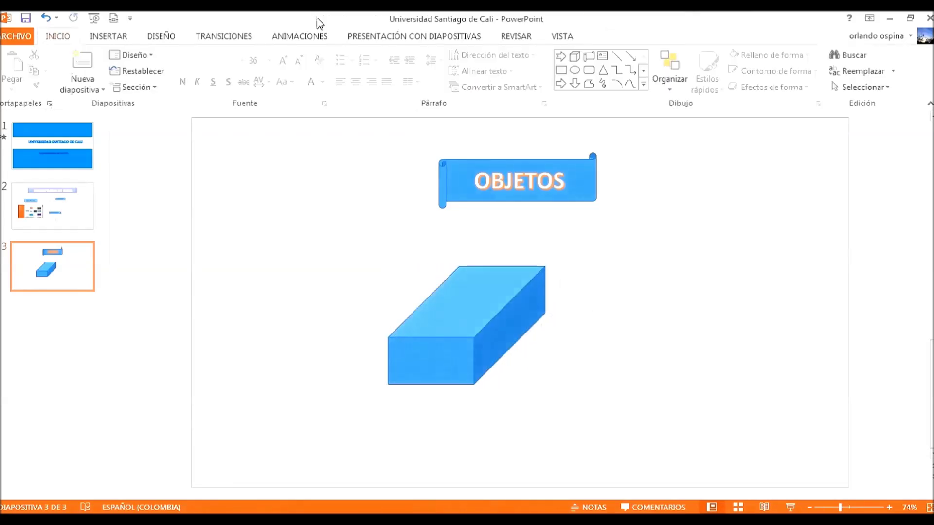
left_click(119, 42)
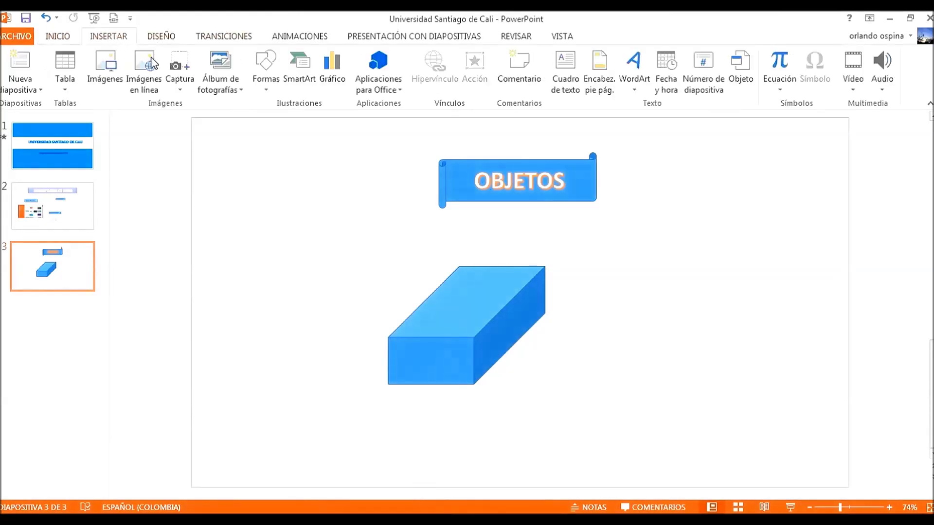
Draw an orange-red block arrow across the blue box and nudge it slightly left
left_click(266, 82)
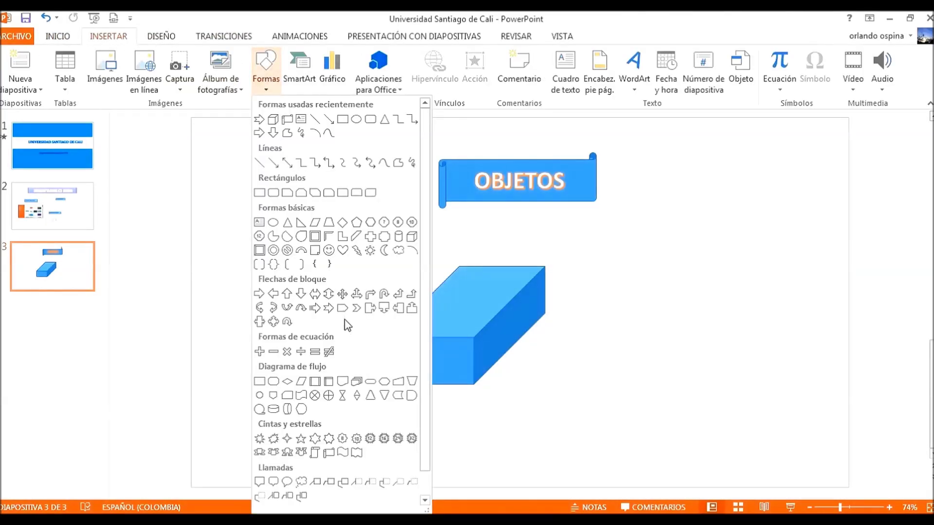
left_click(329, 311)
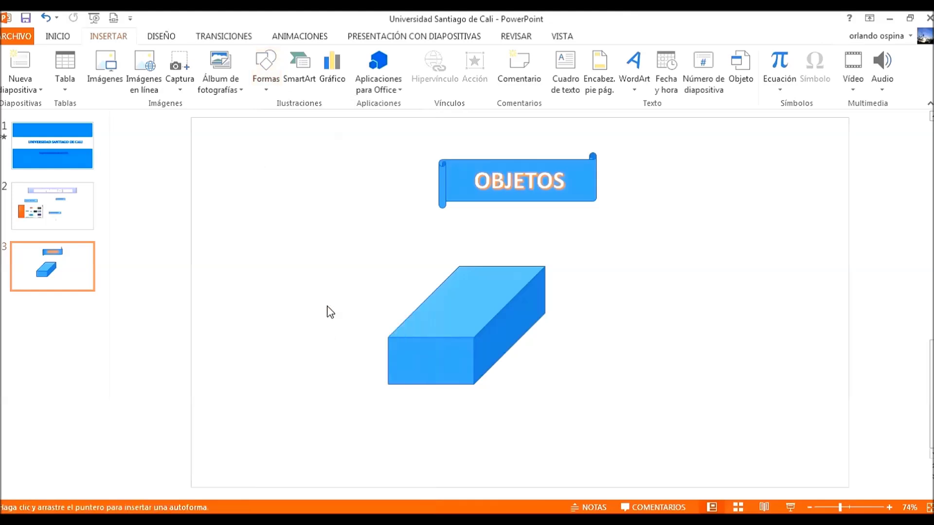
mouse_move(410, 281)
left_mouse_down()
mouse_move(439, 320)
mouse_move(630, 337)
left_mouse_up()
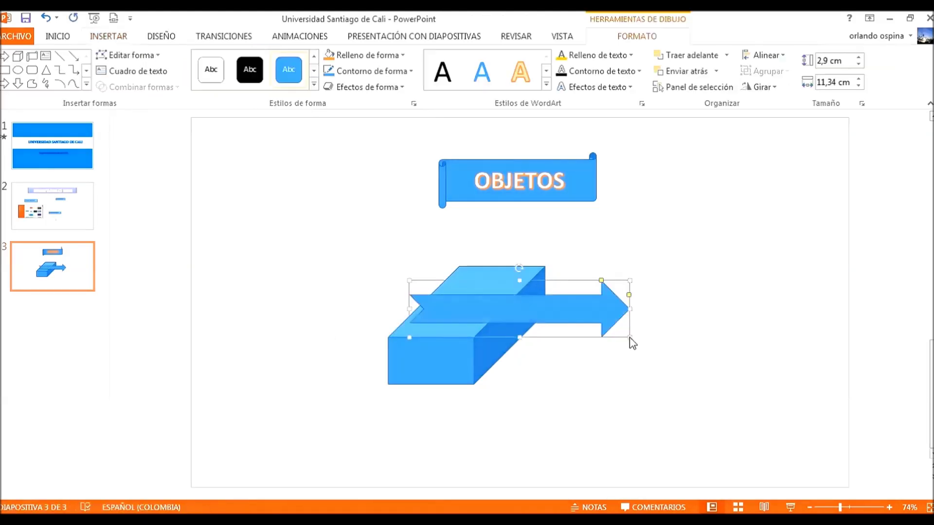
left_click(403, 56)
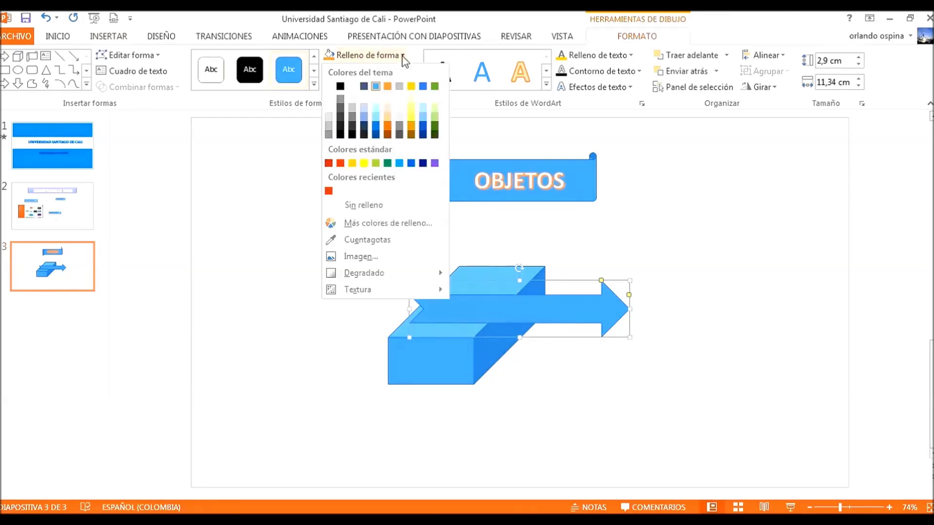
left_click(341, 164)
left_click(528, 380)
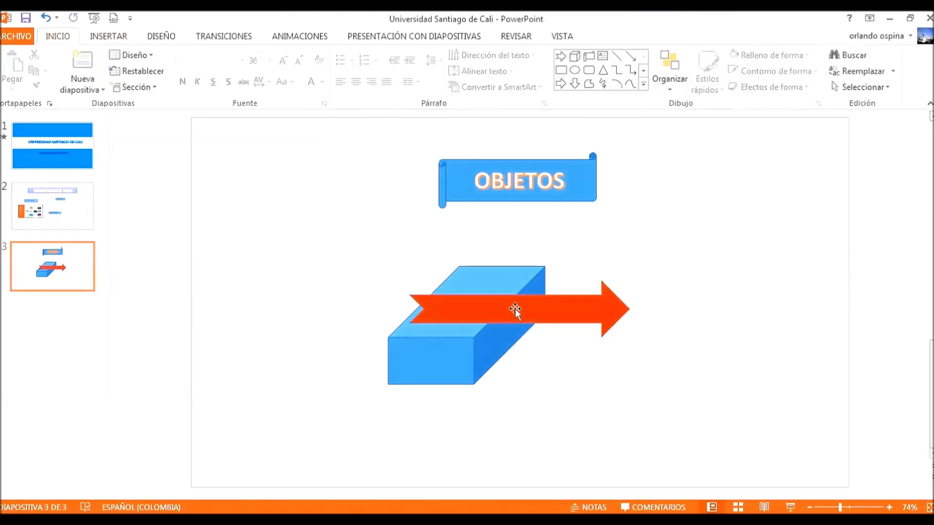
left_click_drag(515, 310, 486, 305)
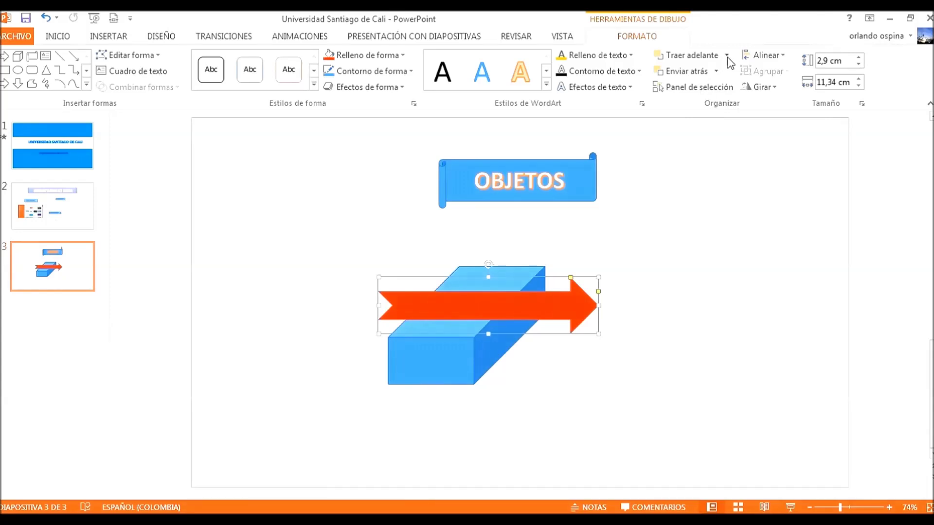
Send the red arrow behind the blue box so it appears to pierce it
left_click(716, 72)
left_click(707, 90)
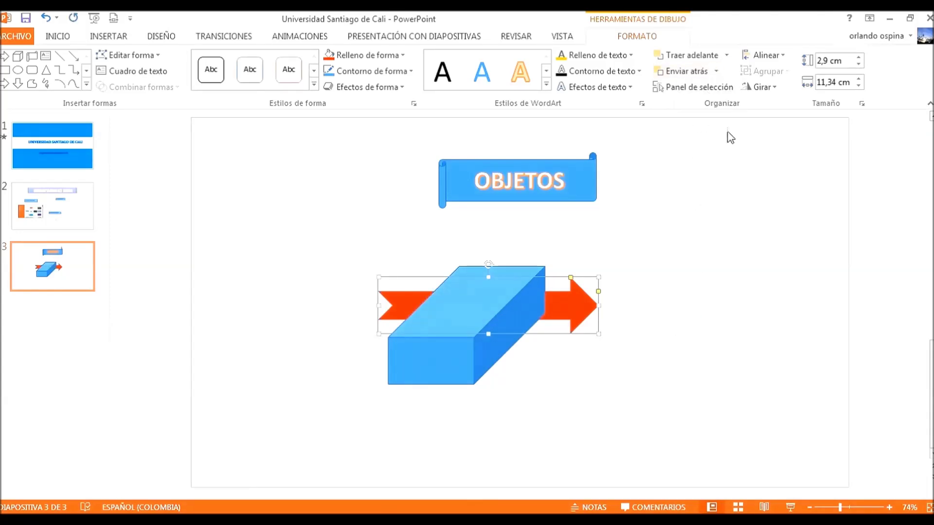
left_click(540, 381)
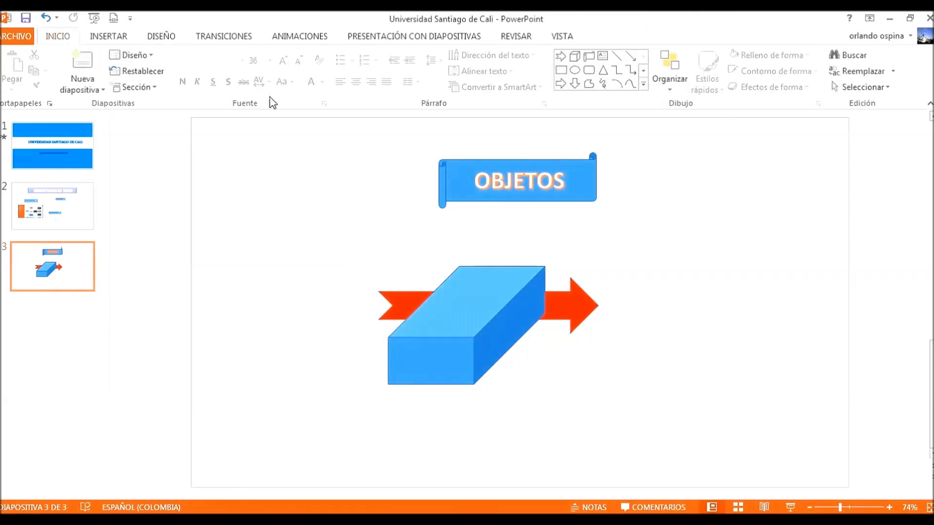
left_click(109, 39)
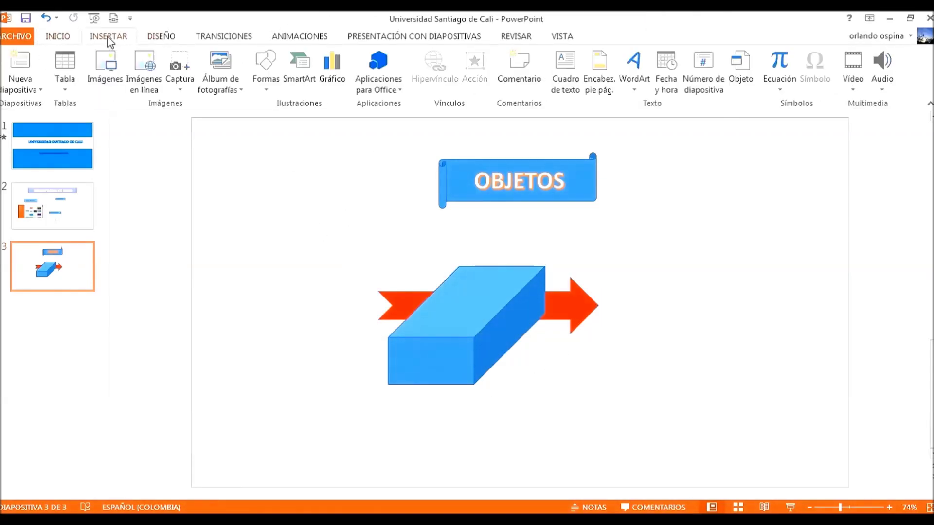
Draw a green oval and layer it behind both the blue block and the red arrow
left_click(263, 69)
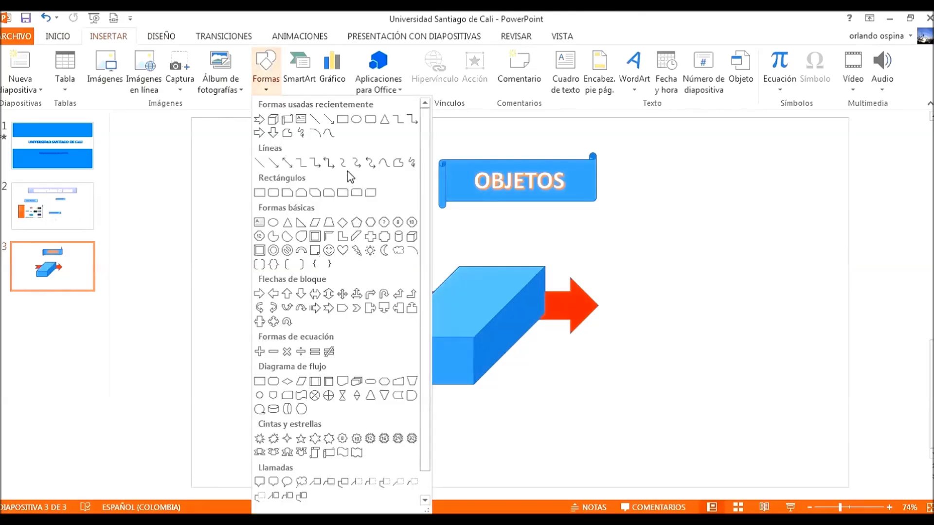
left_click(353, 124)
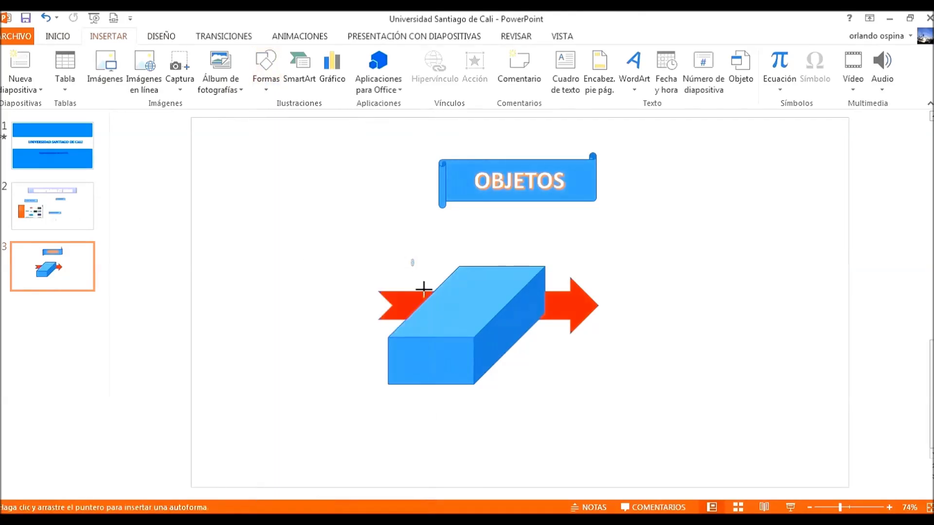
left_click_drag(411, 258, 494, 353)
left_click(717, 73)
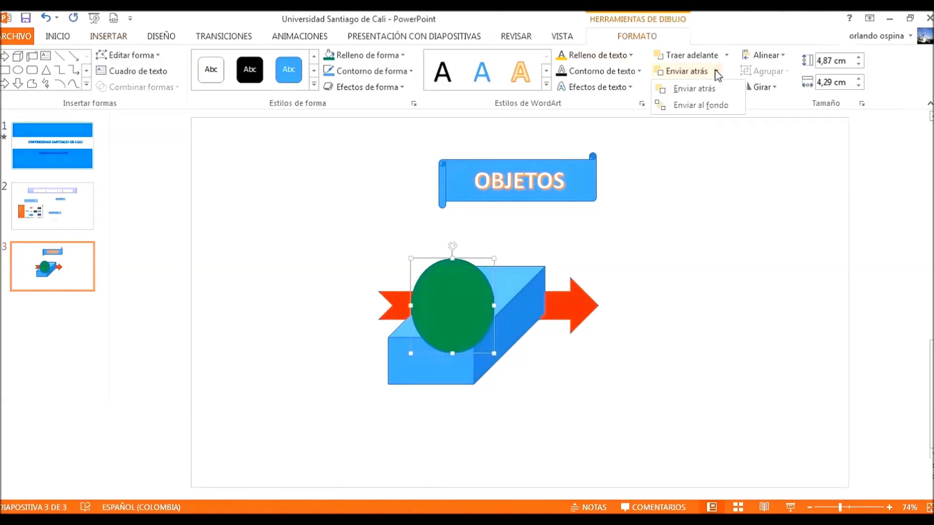
left_click(710, 105)
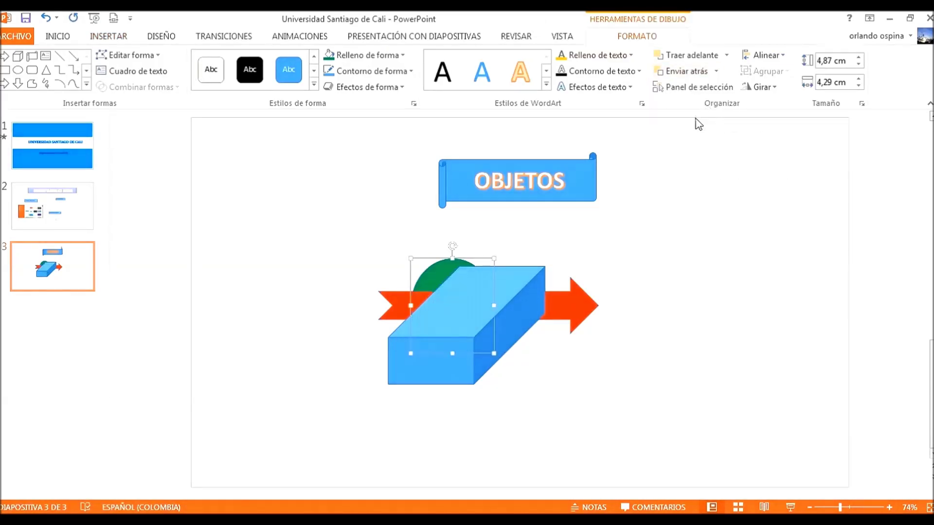
left_click(695, 57)
left_click(547, 412)
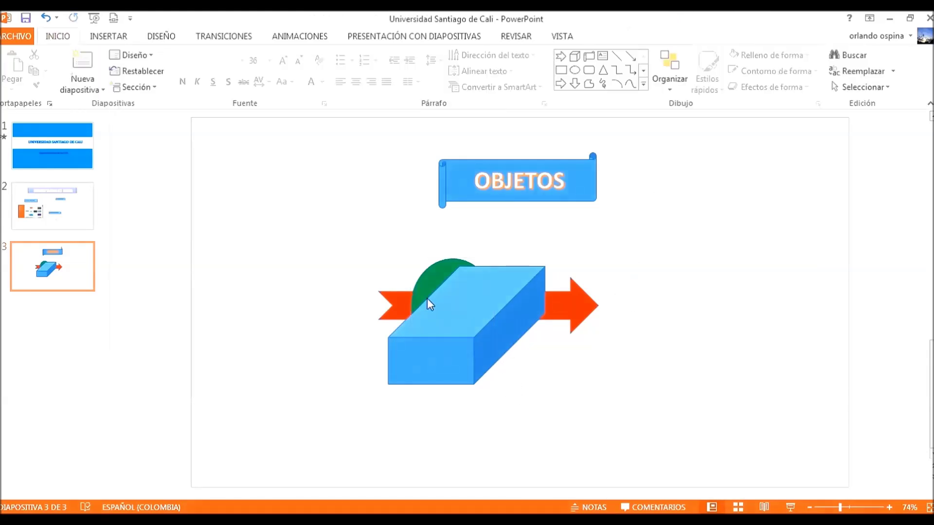
left_click(441, 275)
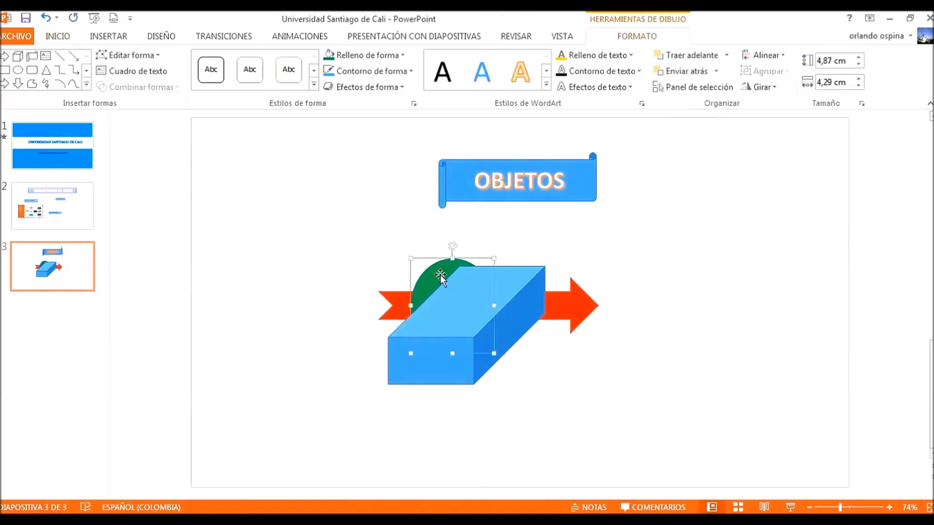
left_click(705, 61)
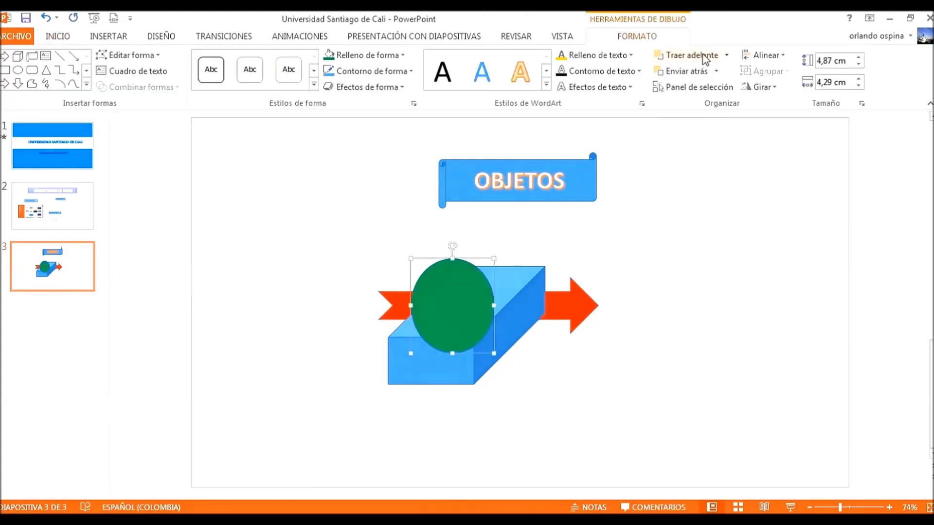
left_click(704, 76)
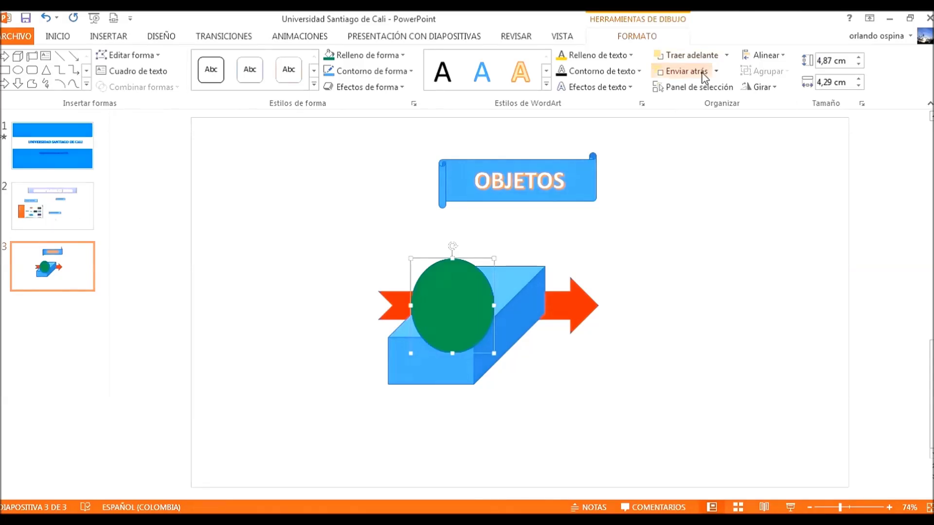
left_click(704, 75)
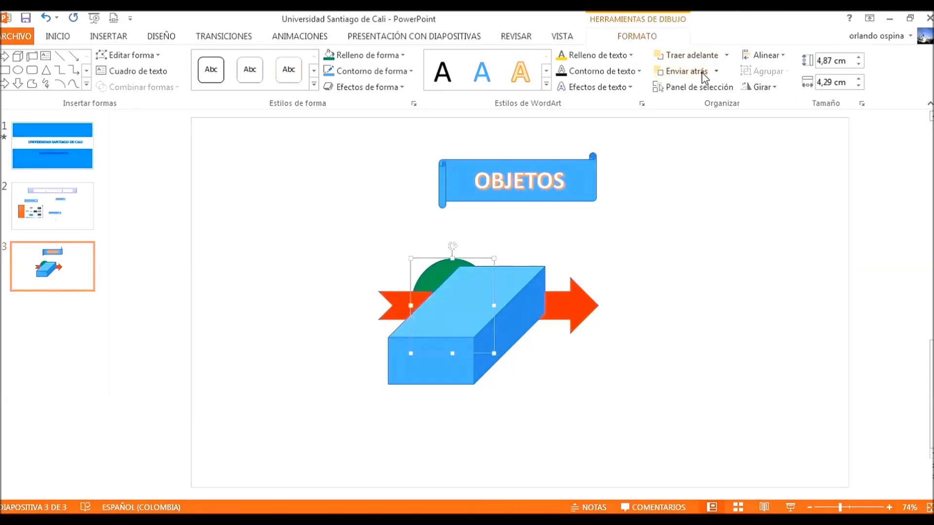
Reposition the blue block over the circle and arrow, then marquee-select all three shapes
left_click_drag(481, 334, 358, 365)
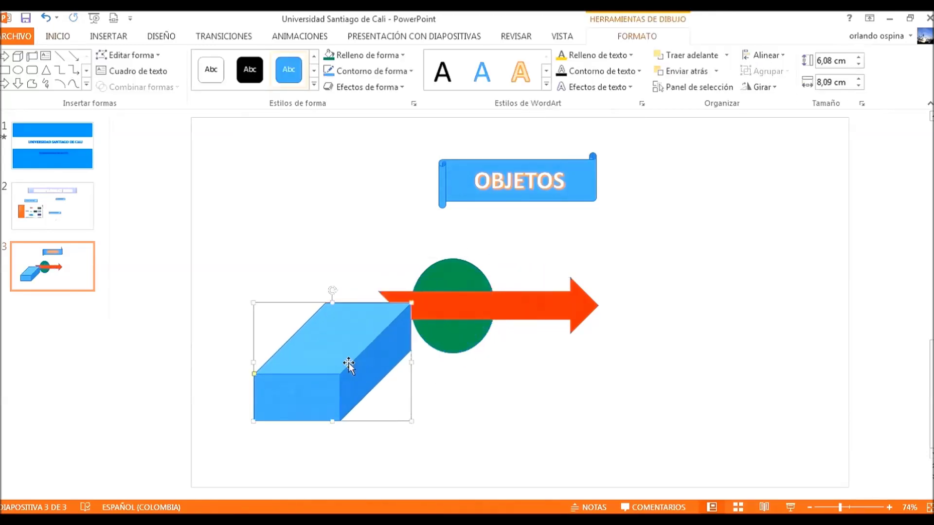
left_click_drag(365, 358, 492, 316)
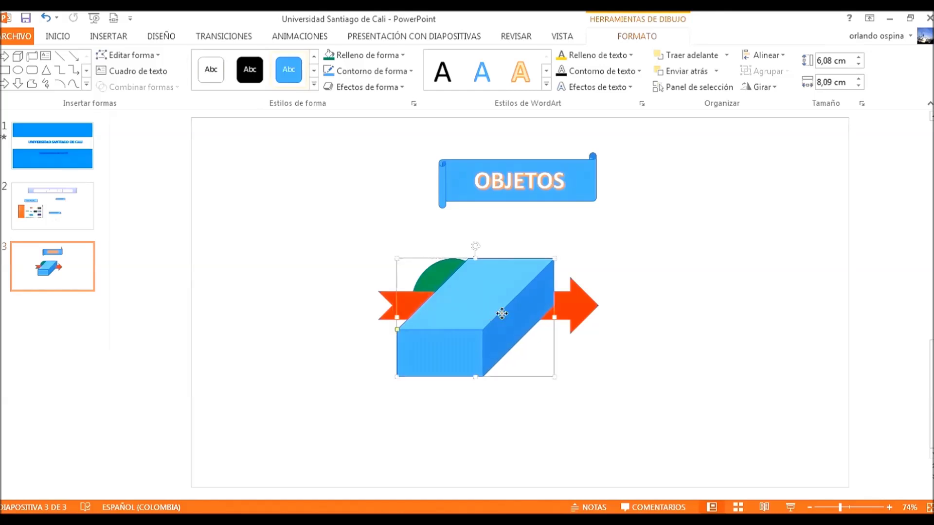
left_click(685, 271)
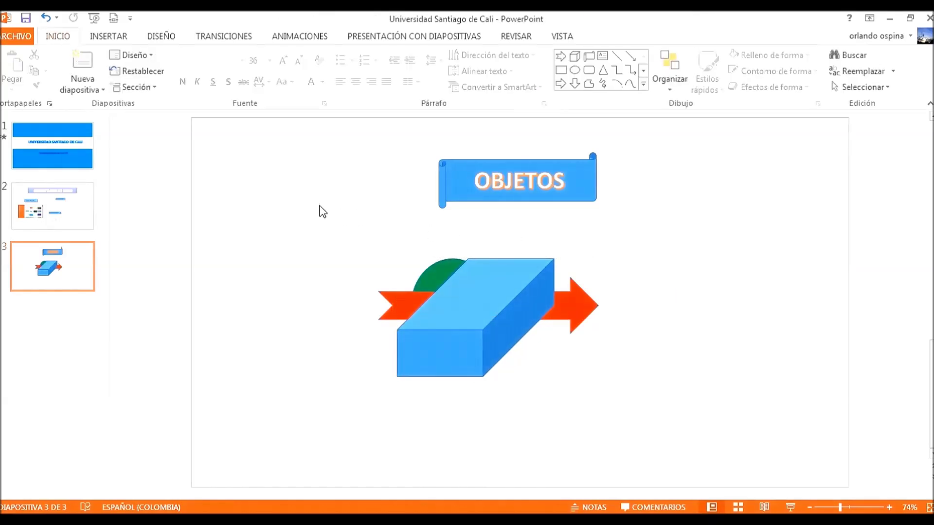
left_click(486, 292)
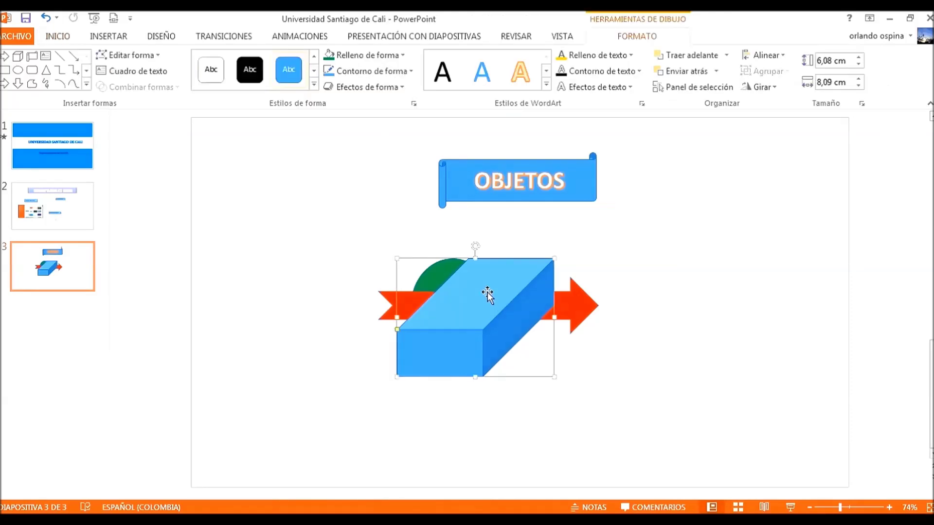
left_click(636, 291)
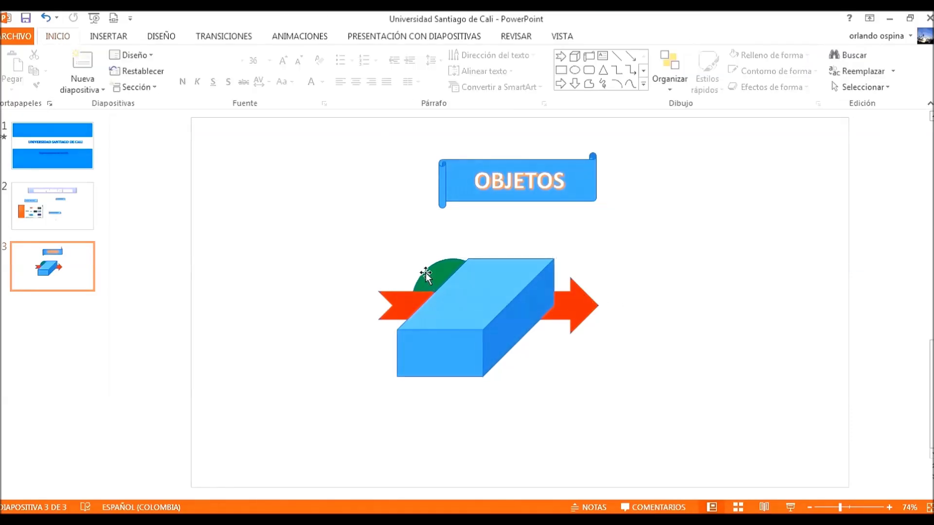
left_click_drag(311, 233, 733, 427)
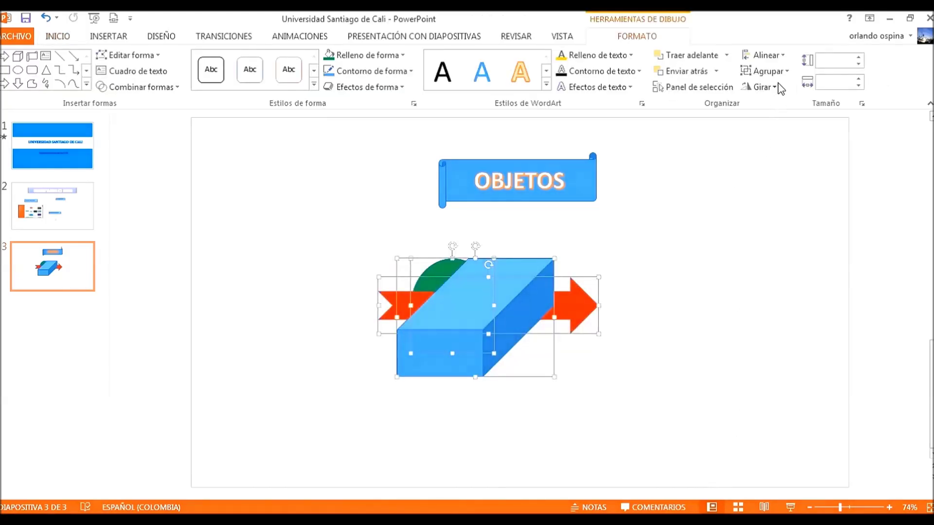
Group the block, arrow and circle and move the group to a new spot
left_click(788, 72)
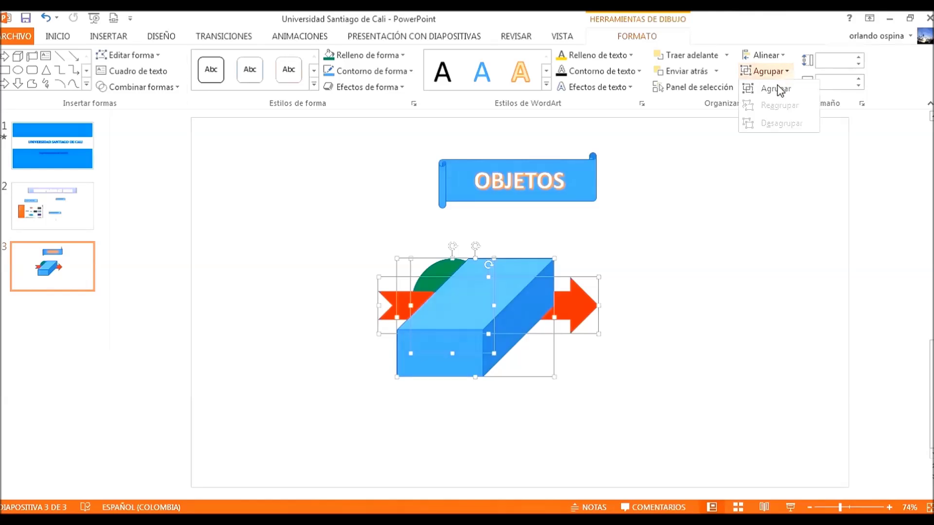
left_click(777, 89)
left_click(696, 299)
mouse_move(486, 337)
left_mouse_down()
mouse_move(373, 402)
mouse_move(533, 321)
left_mouse_up()
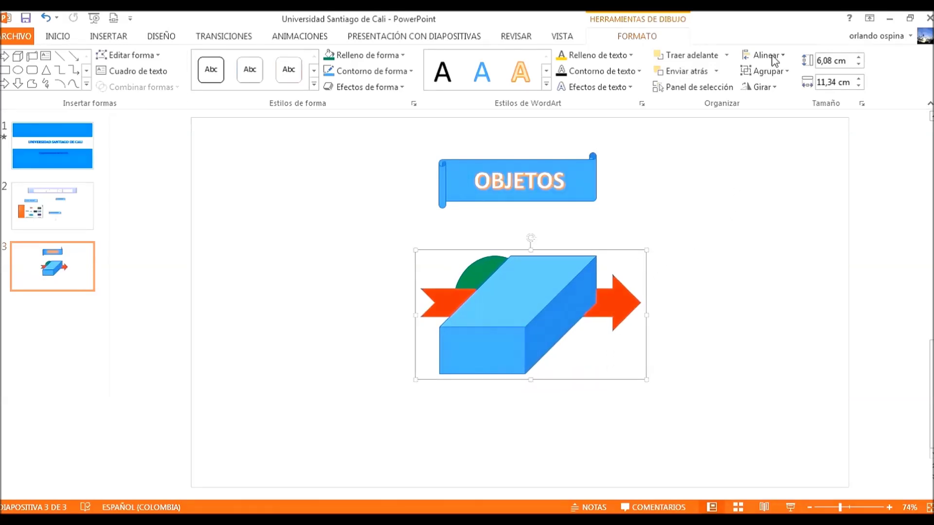
Ungroup the shapes, shift the blue block down-right, and Shift-select block, circle and arrow
left_click(777, 78)
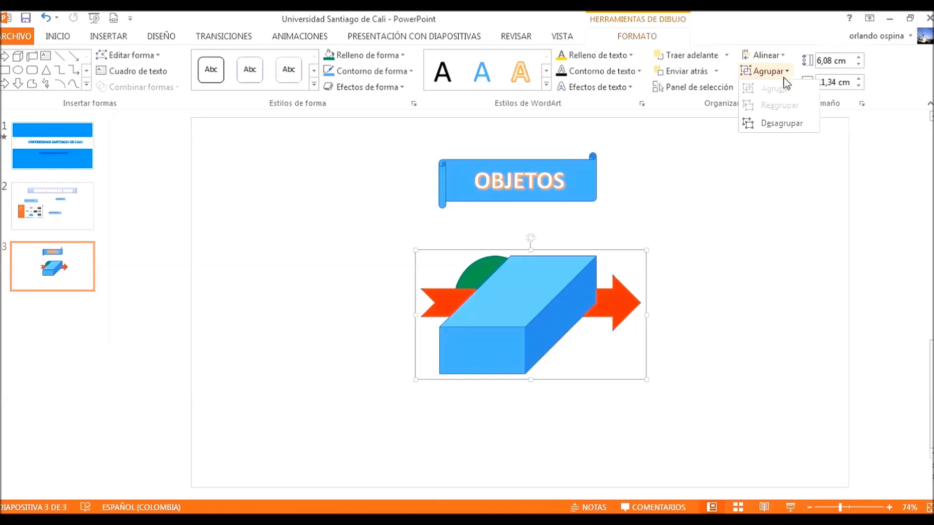
left_click(771, 128)
left_click(729, 278)
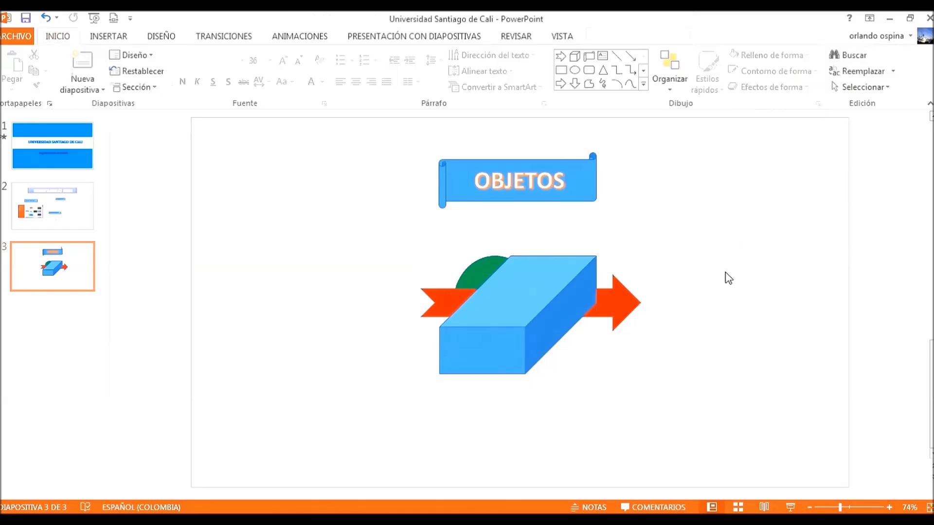
mouse_move(545, 304)
left_mouse_down()
mouse_move(571, 366)
mouse_move(572, 321)
mouse_move(564, 313)
left_mouse_up()
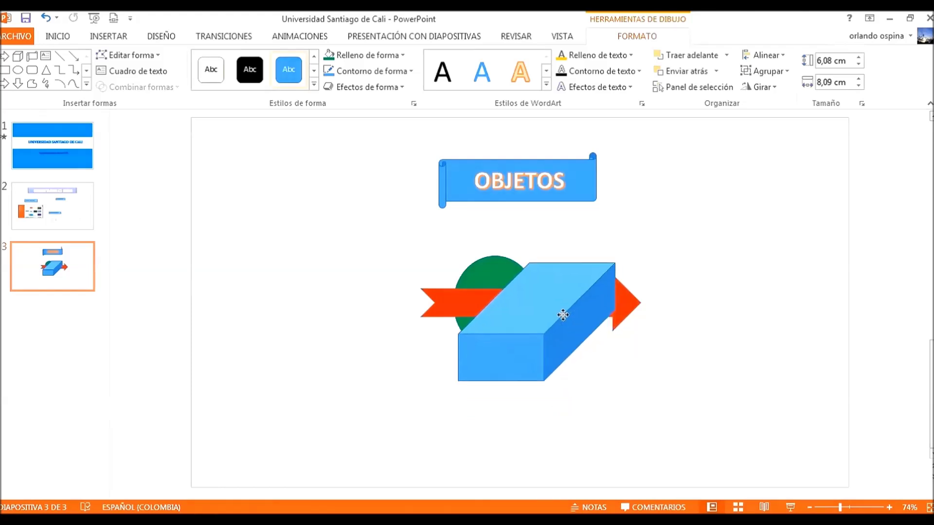
left_click(679, 380)
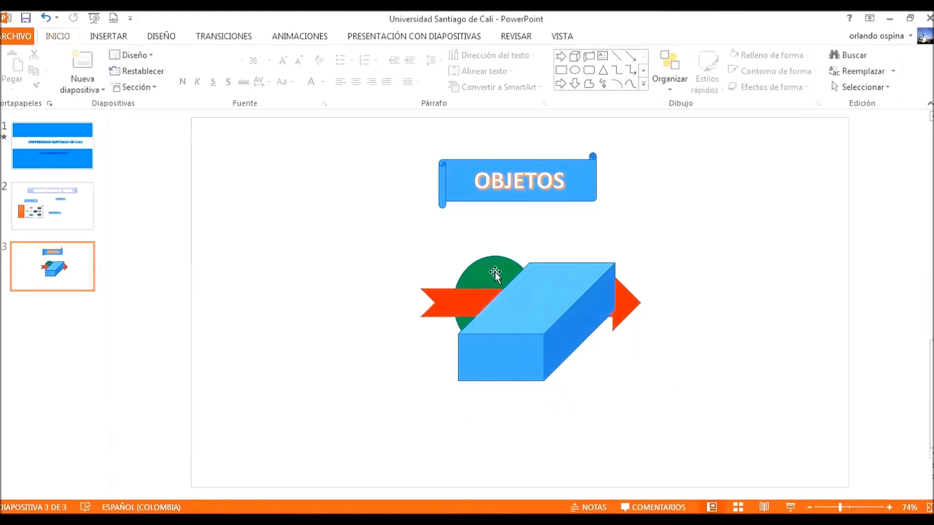
left_click(543, 297)
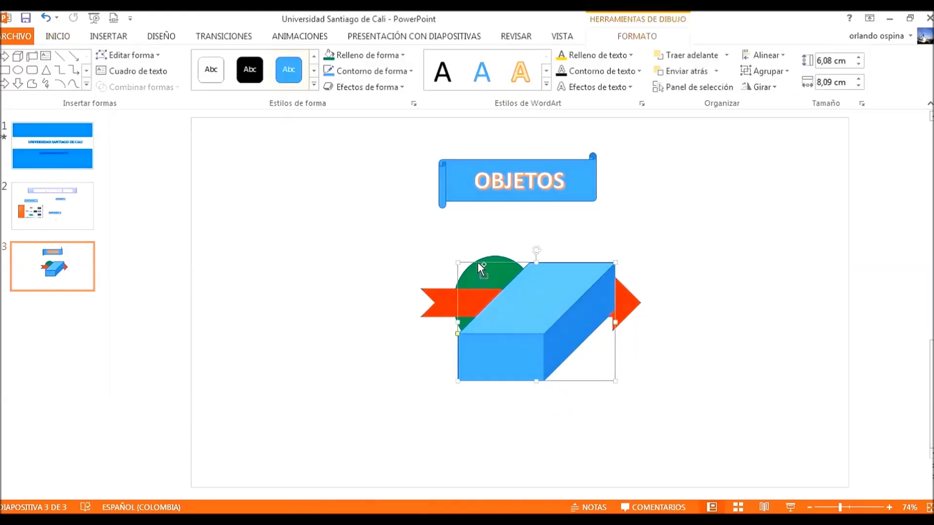
left_click(491, 261, "shift")
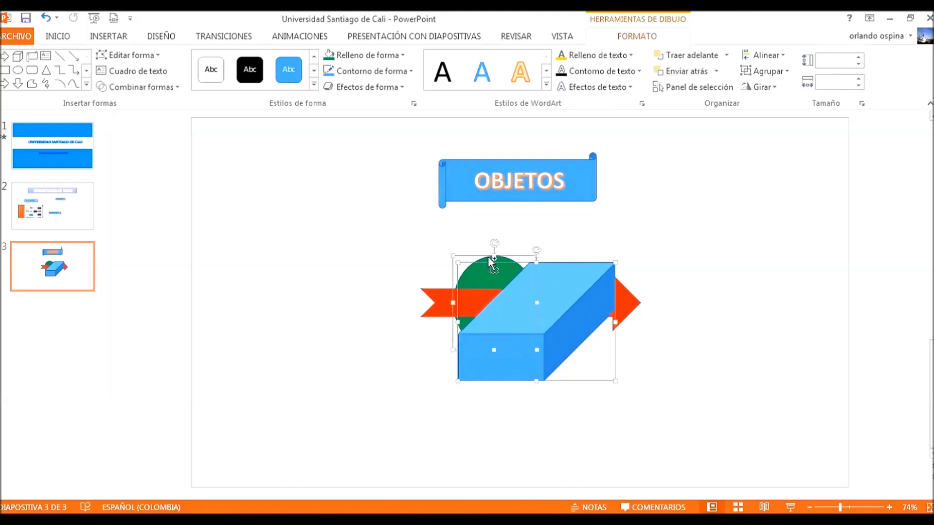
left_click(436, 301, "shift")
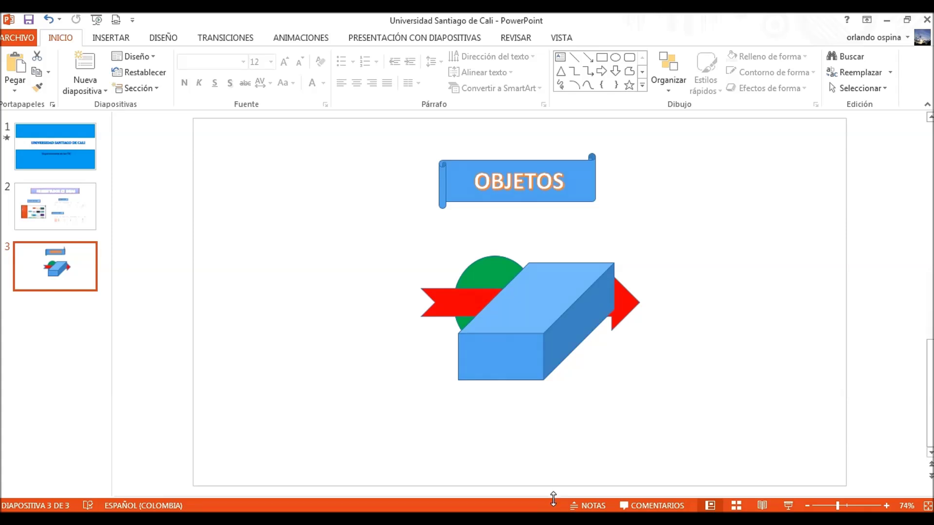
Add the speaker note 'Documentar' to slide 3, delete stray test lines, and close the notes pane
left_click_drag(552, 494, 538, 309)
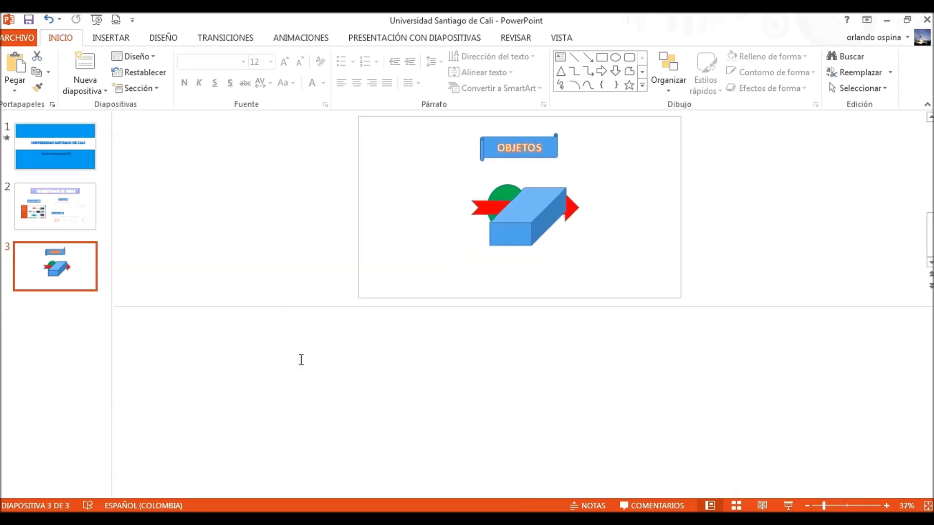
left_click(234, 327)
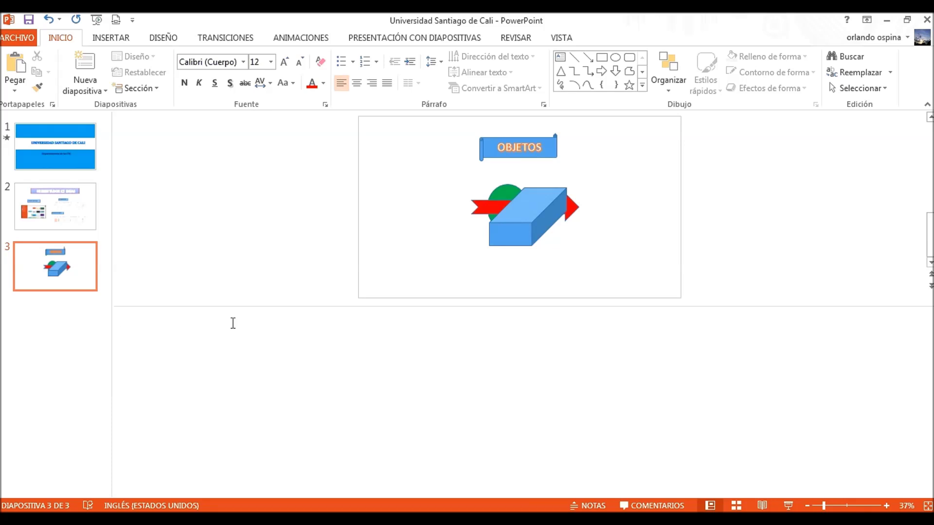
type("documentar")
key("Return")
type("df df df")
key("shift+Up")
key("shift+Up")
key("shift+Up")
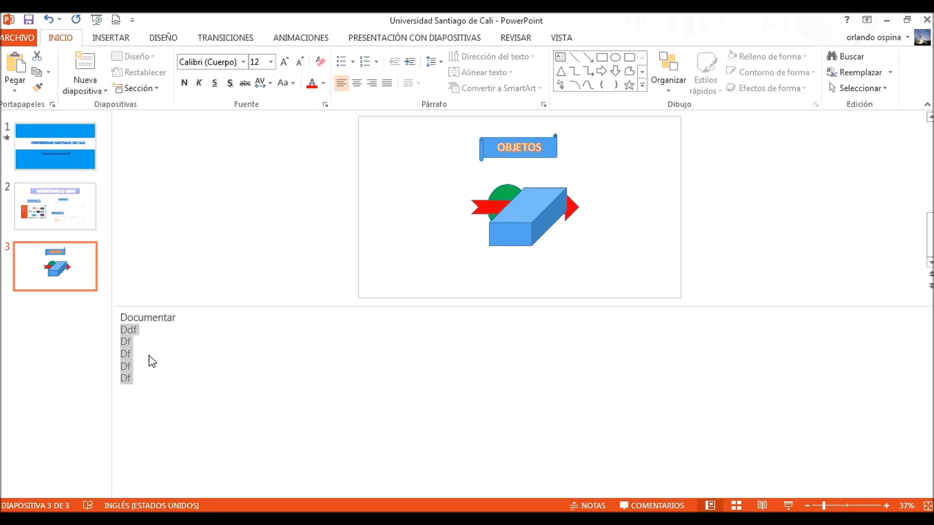
key("BackSpace")
left_click_drag(432, 306, 437, 495)
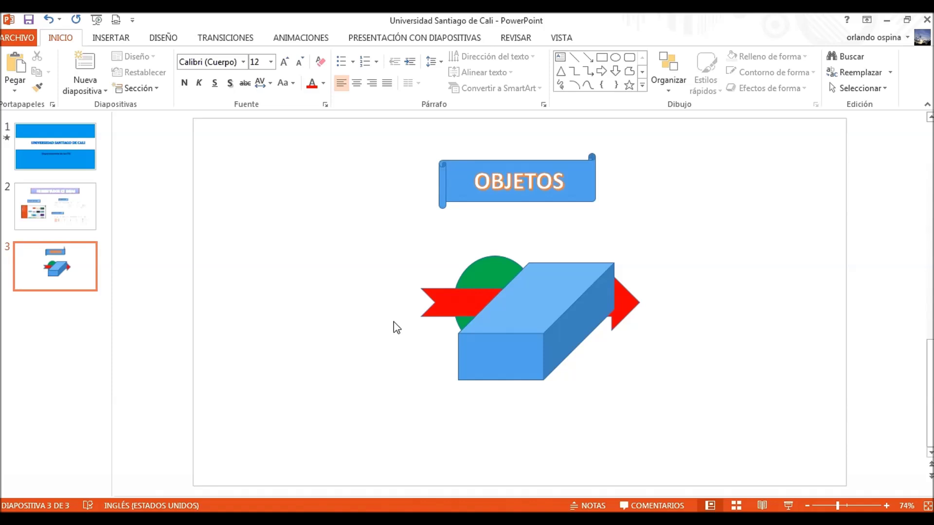
View slides 2 and 1, then open the Print preview from ARCHIVO
left_click(73, 214)
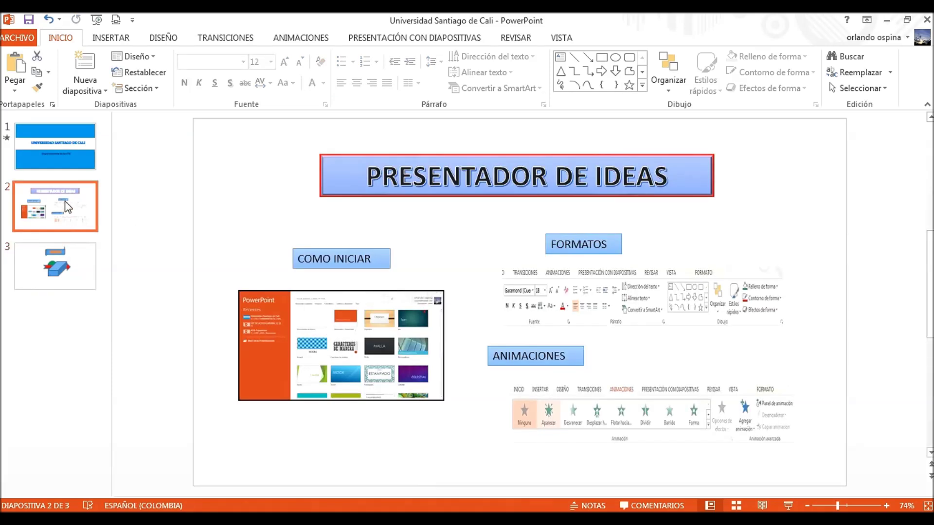
left_click(61, 160)
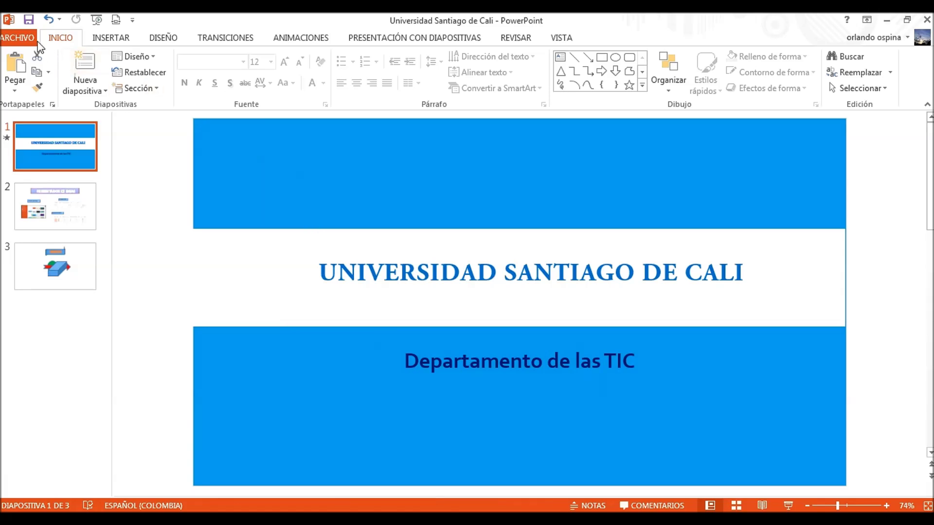
left_click(17, 40)
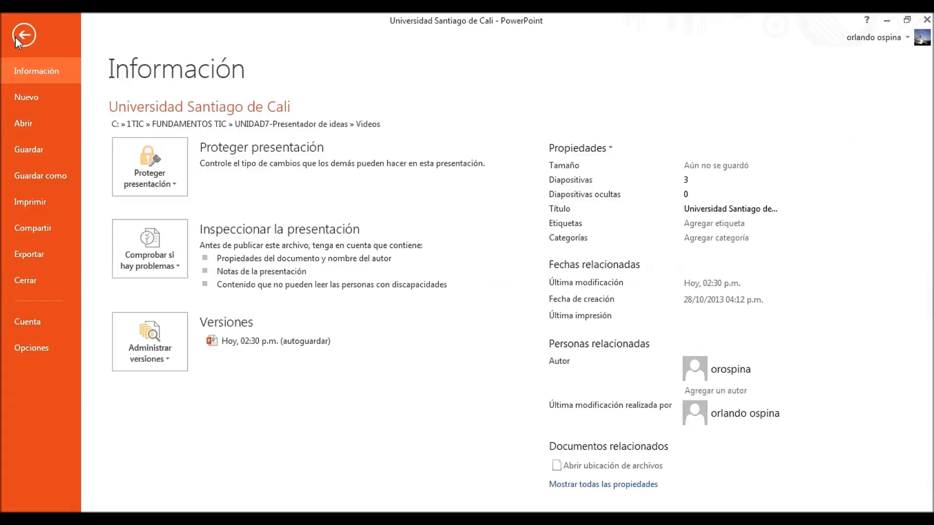
left_click(28, 202)
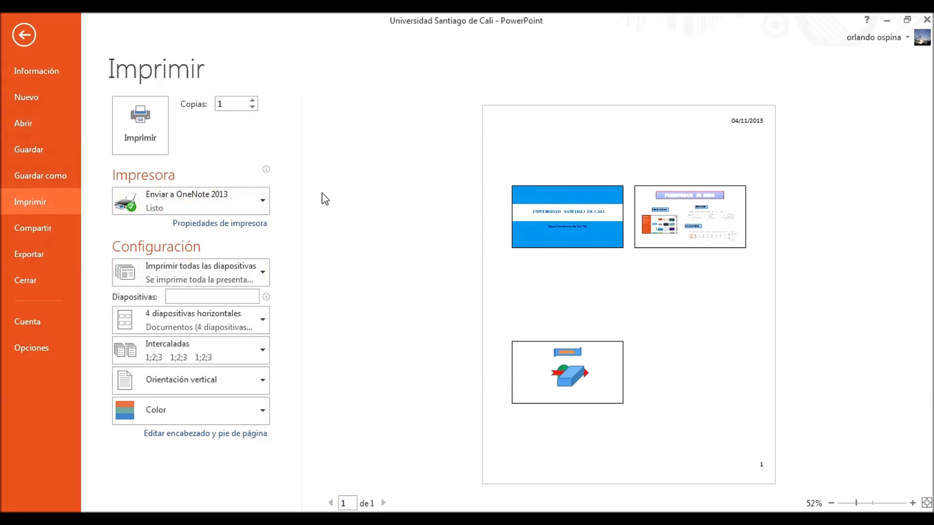
mouse_move(190, 201)
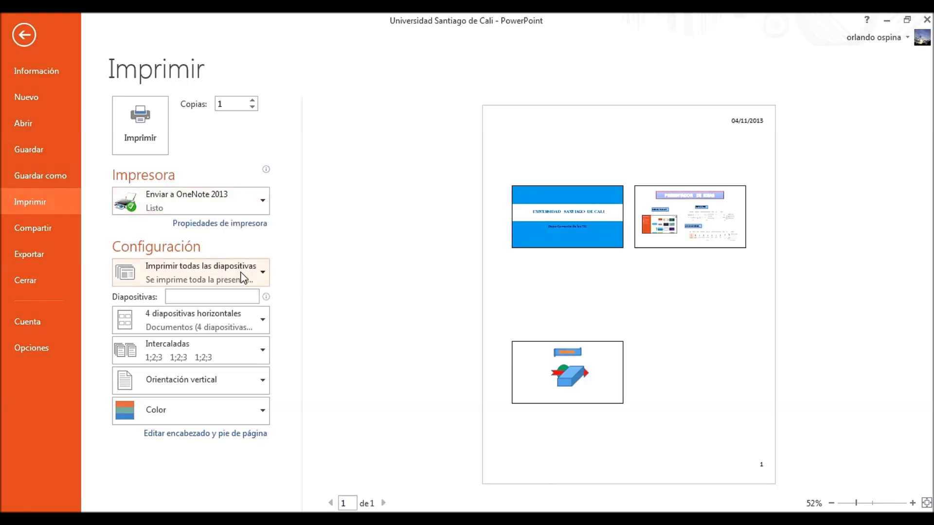
left_click(254, 274)
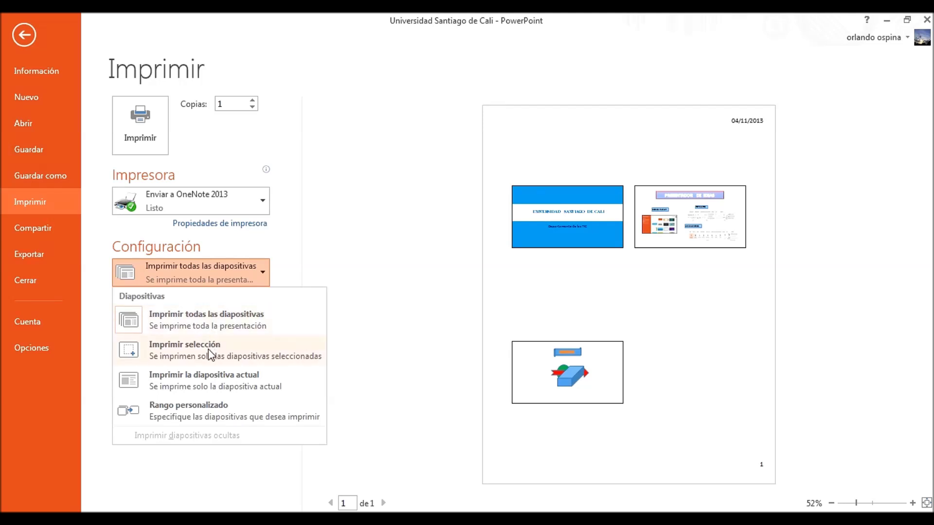
left_click(281, 250)
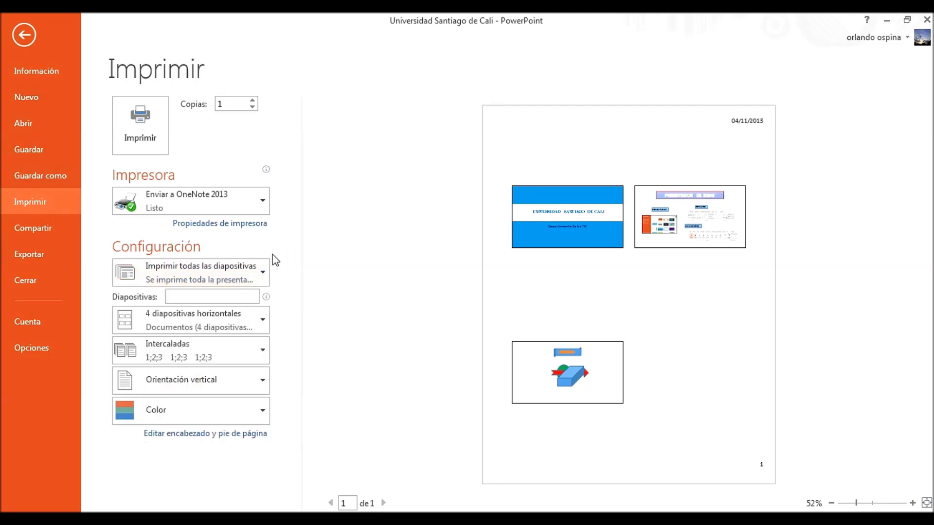
left_click(263, 322)
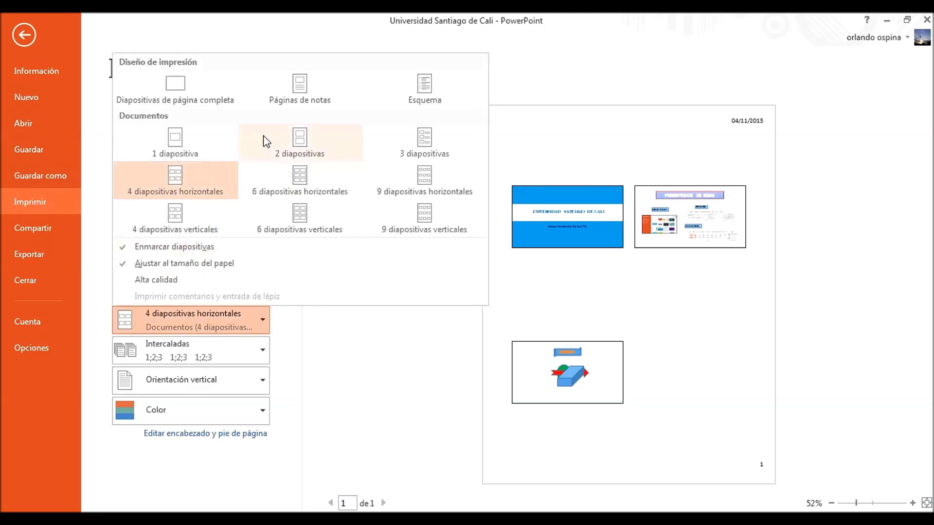
left_click(188, 102)
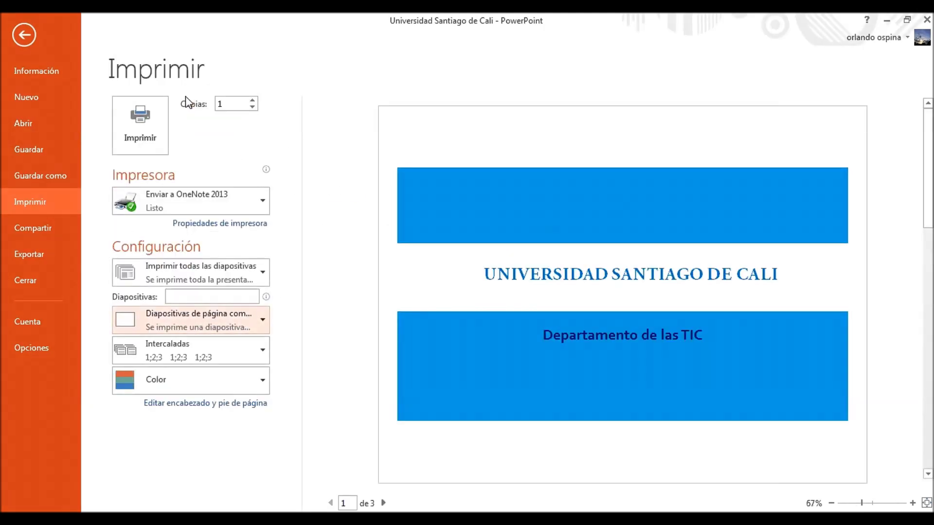
left_click(242, 322)
left_click(300, 87)
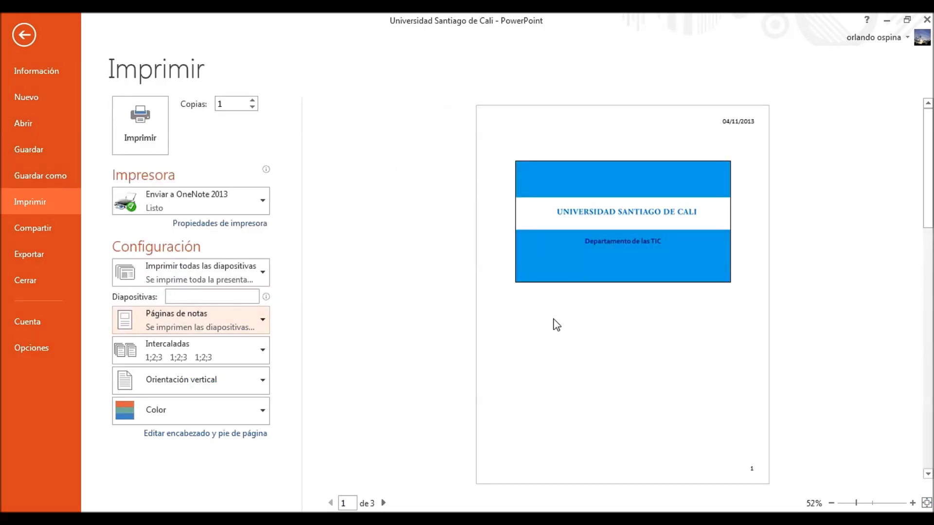
left_click(240, 327)
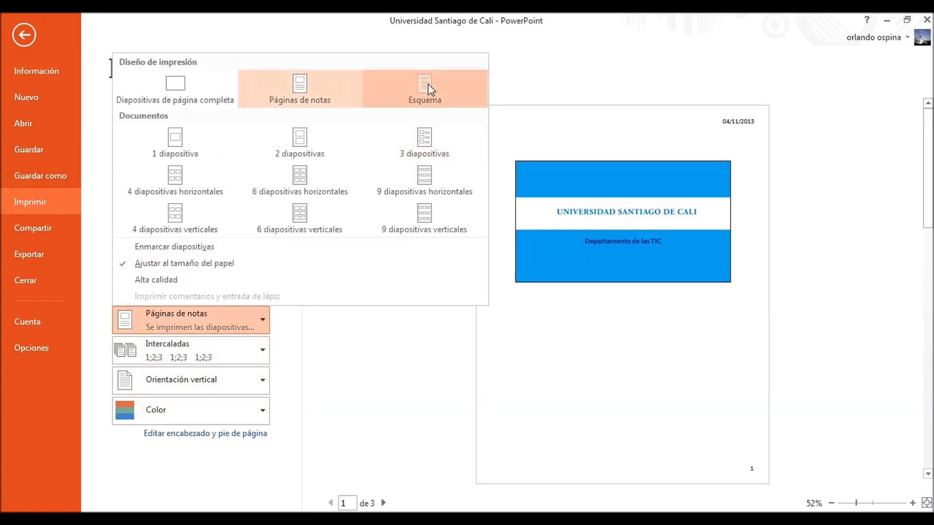
left_click(428, 89)
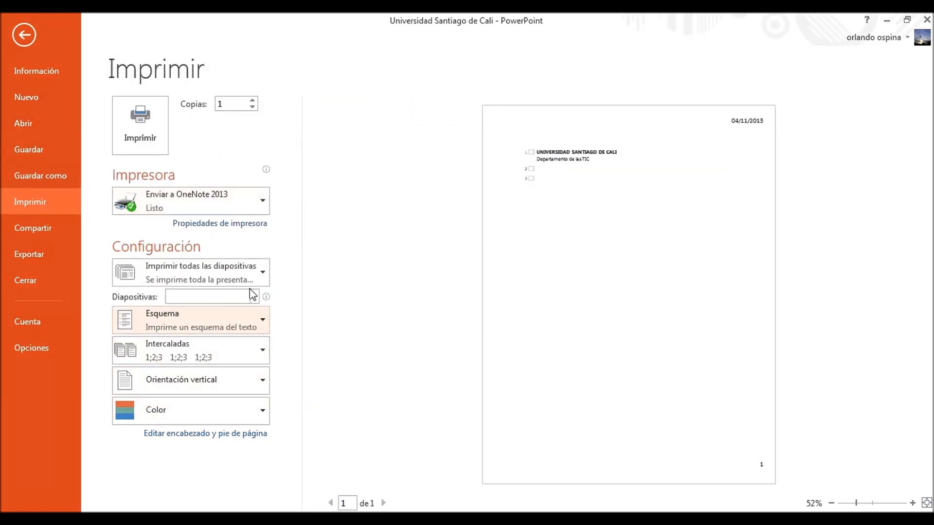
left_click(250, 322)
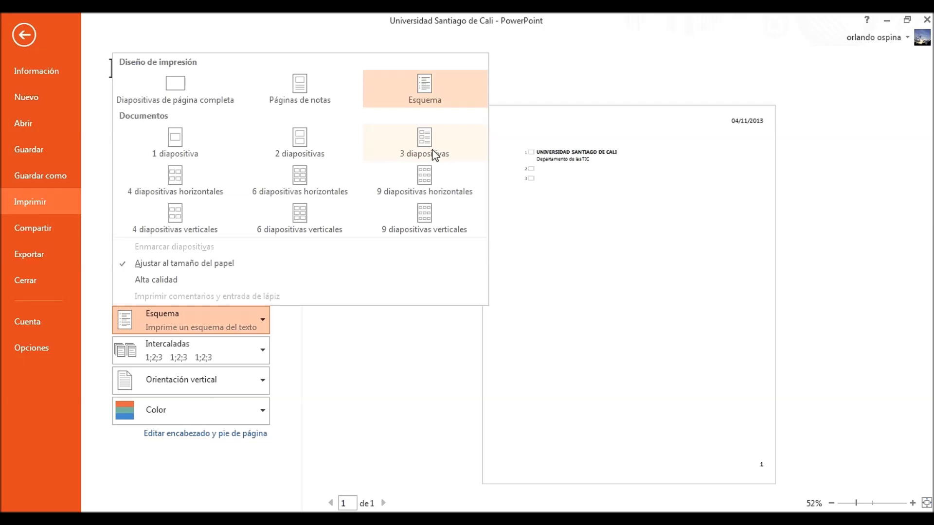
left_click(167, 190)
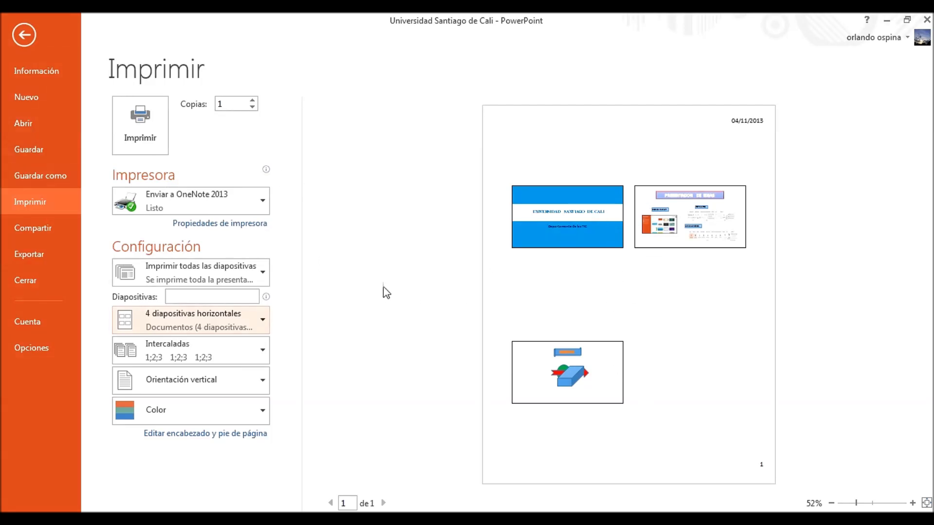
left_click(263, 321)
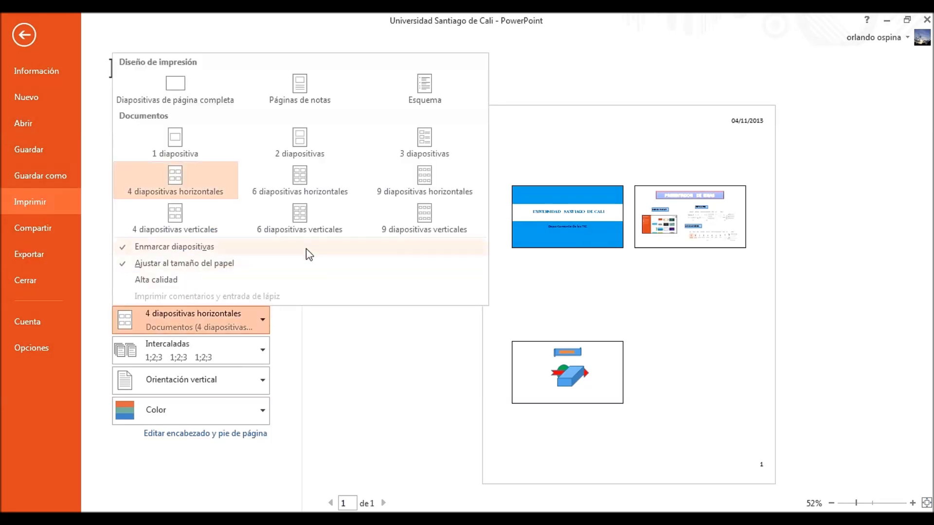
left_click(333, 374)
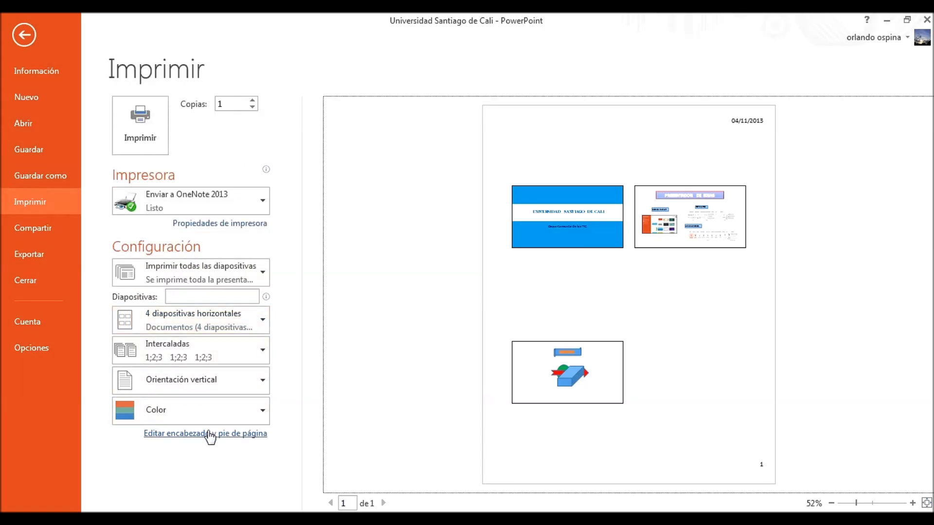
Set handout header 'dfdfdfdsf' and footer 'adfadfasf', applying them to all handouts
left_click(210, 435)
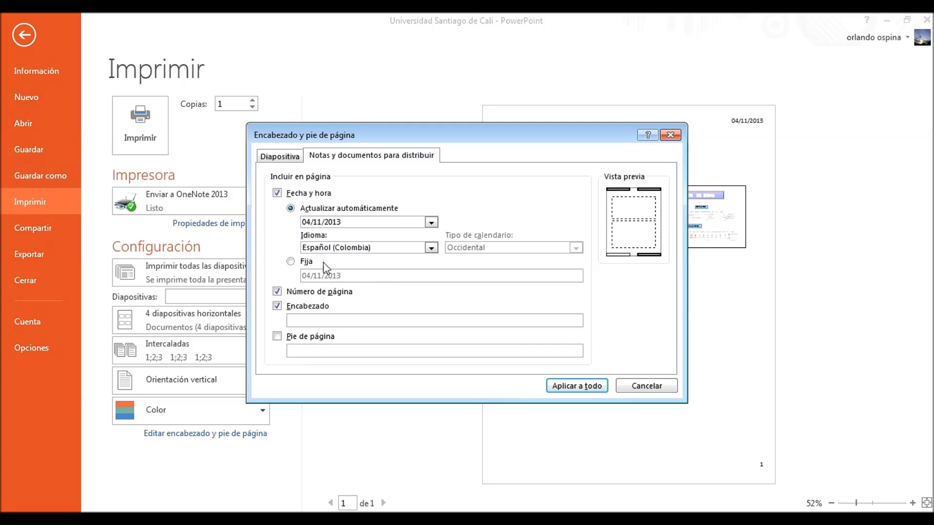
left_click(317, 319)
left_click(278, 336)
left_click(327, 352)
type("adfadfasf")
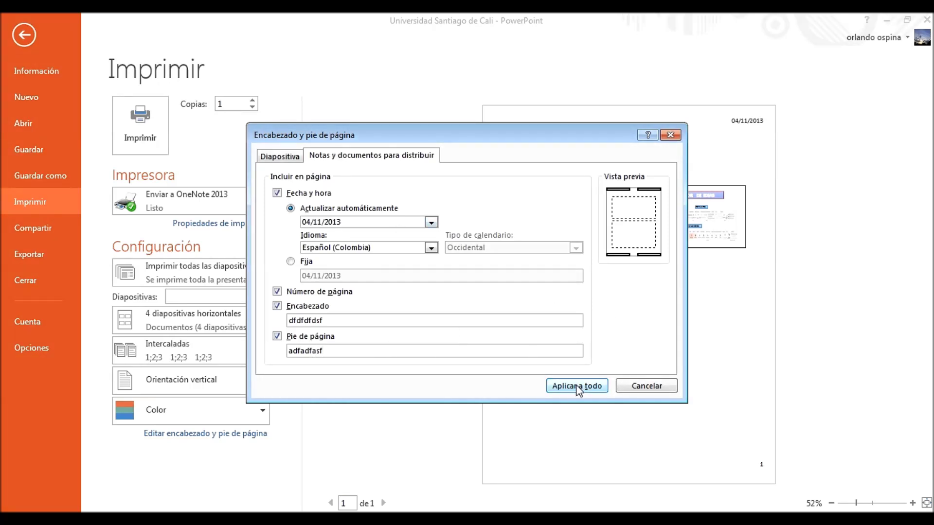
left_click(577, 386)
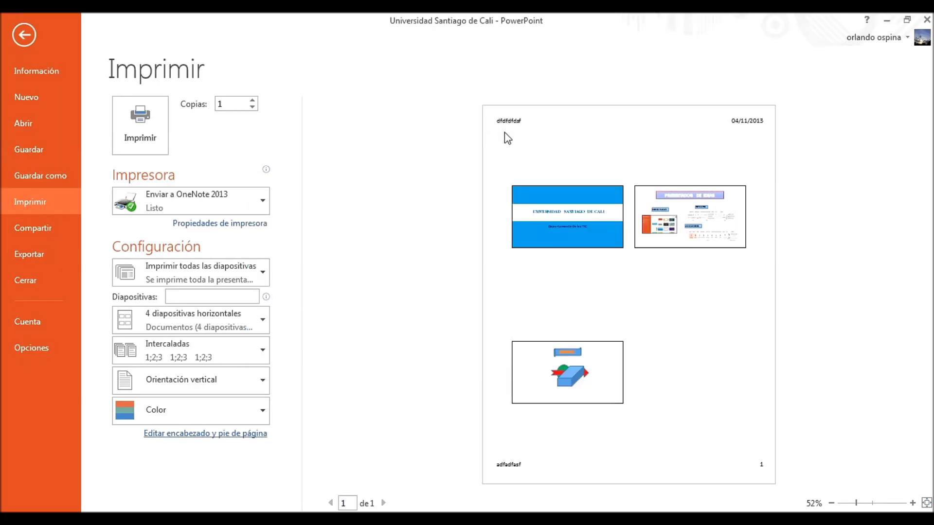